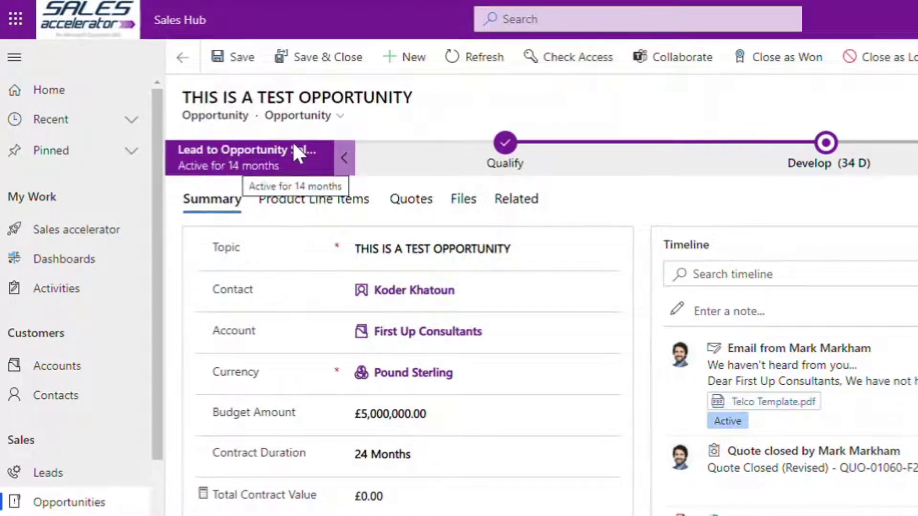
View and dismiss the opportunity's process options, then close and reopen the Develop stage flyout
left_click(832, 56)
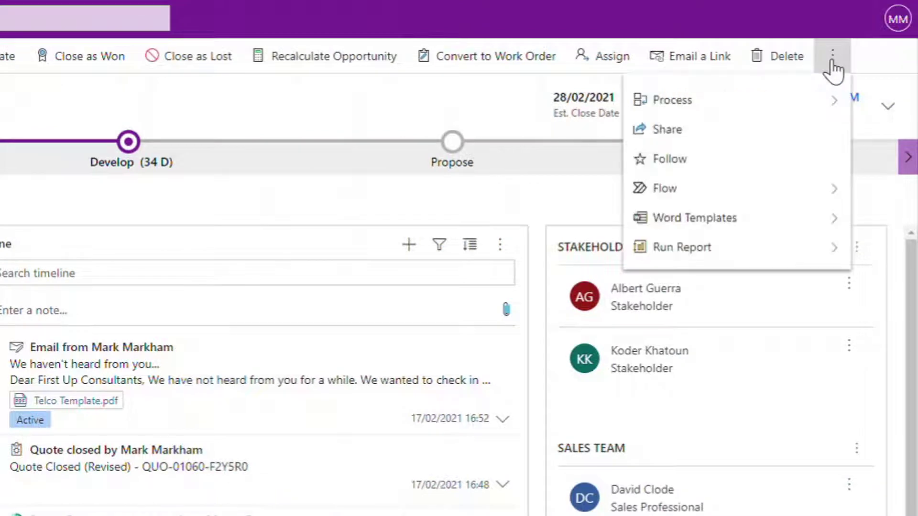
left_click(812, 102)
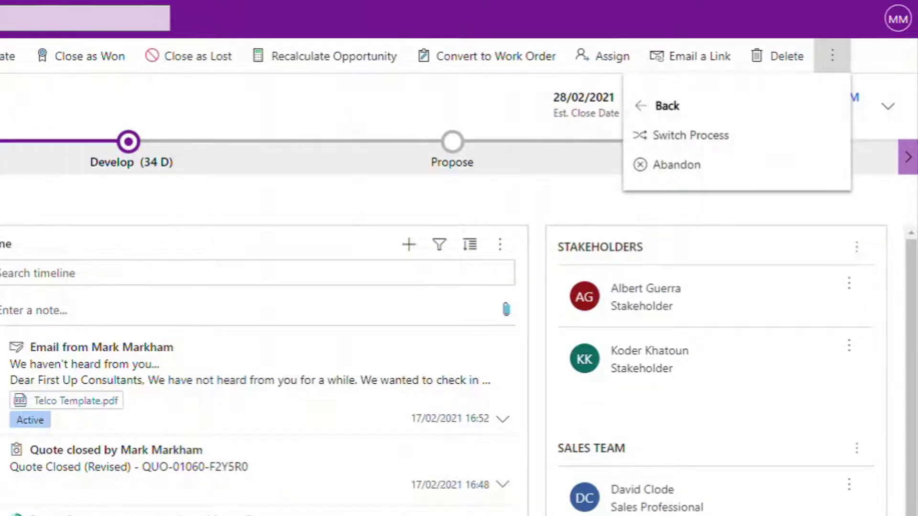
key("Escape")
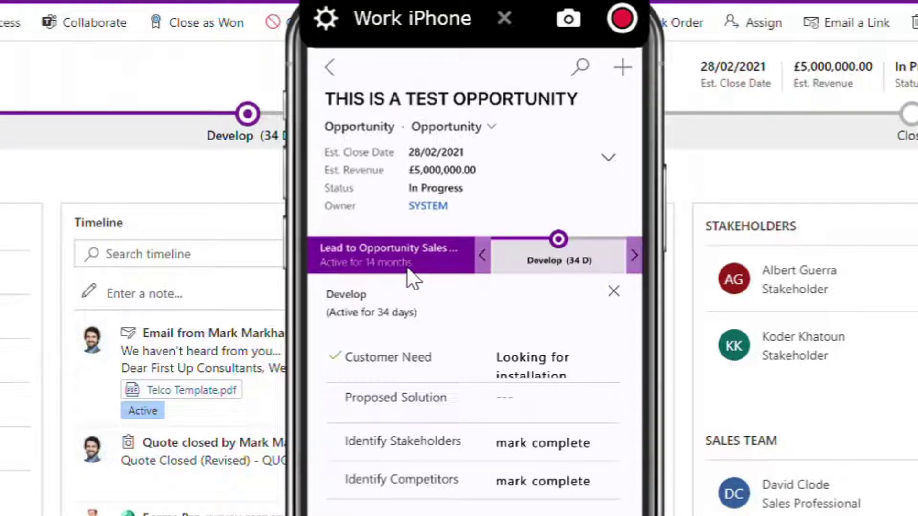
left_click(481, 255)
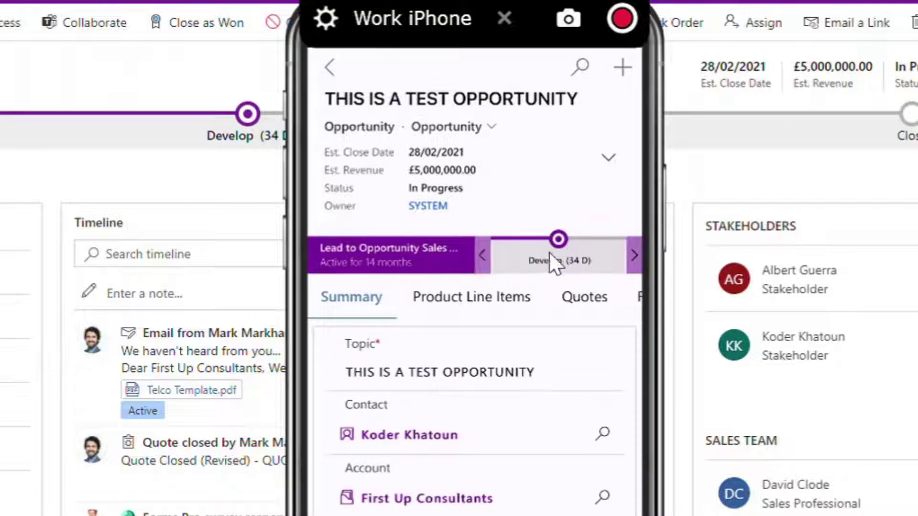
left_click(550, 253)
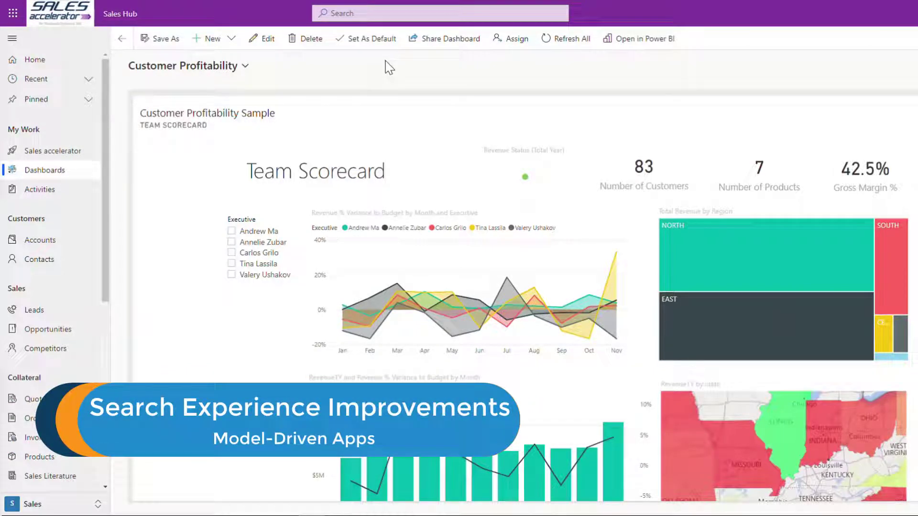
Search all records for 'glaxo' and open the full results page
left_click(382, 15)
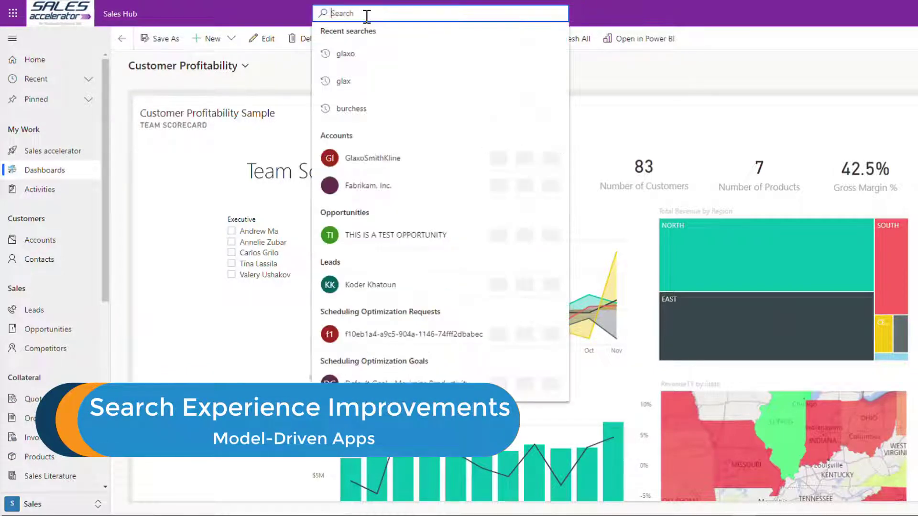
type("glaxo")
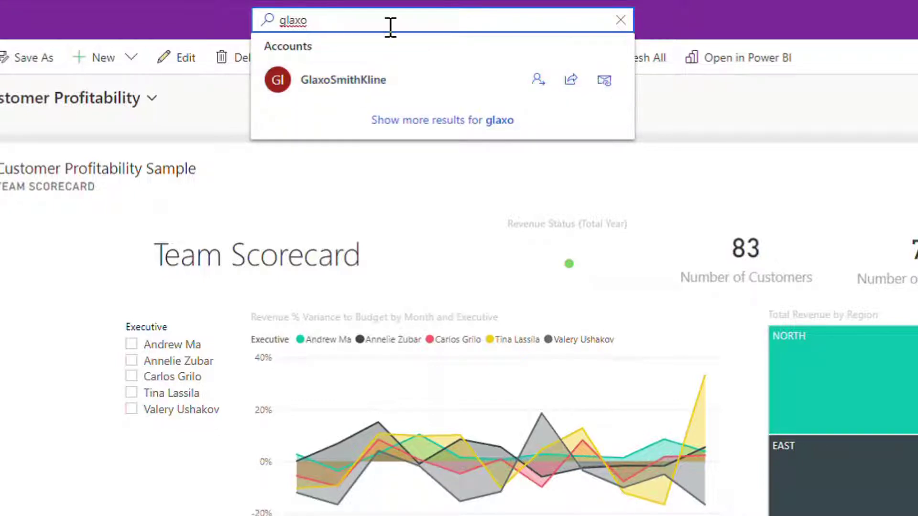
key("Return")
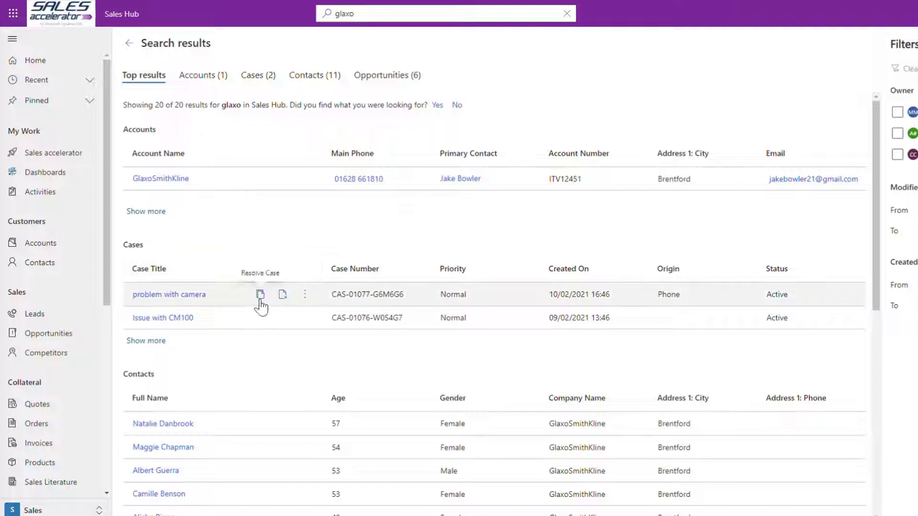
Show the 'problem with camera' case's extra actions (Assign, Add to Queue, Share), then dismiss them
left_click(304, 296)
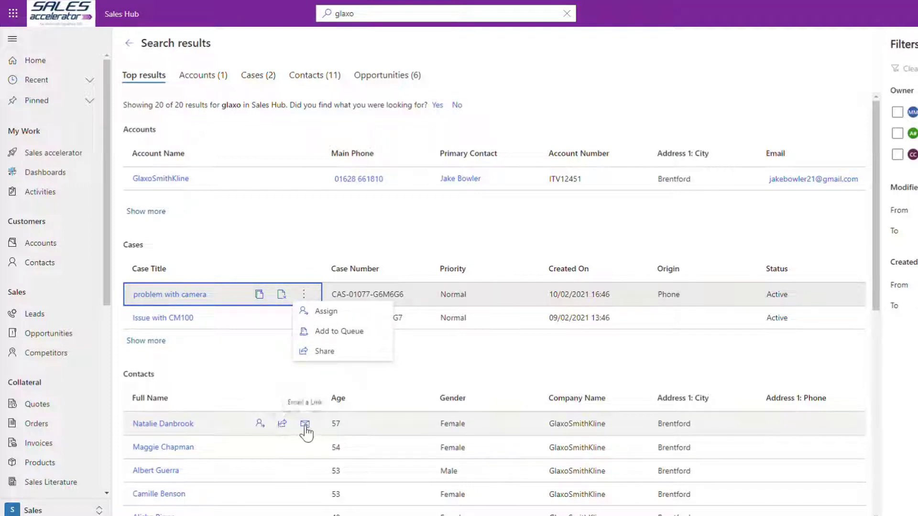
left_click(413, 380)
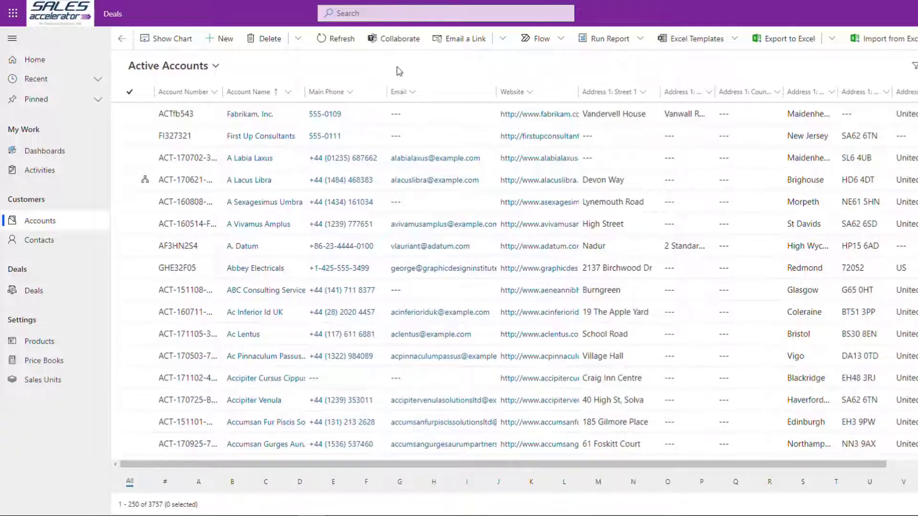
Select the A. Datum and A Vivamus Amplus accounts and start merging them
left_click(130, 246)
left_click(129, 224)
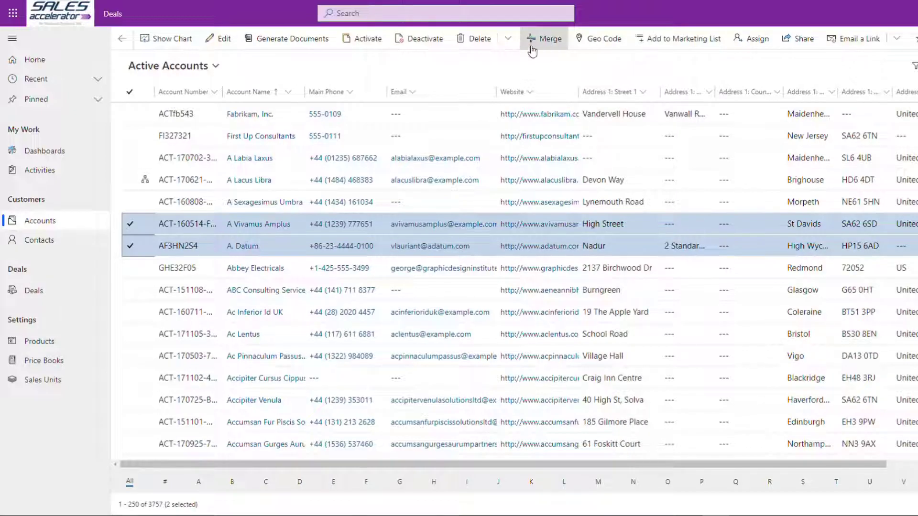
left_click(546, 42)
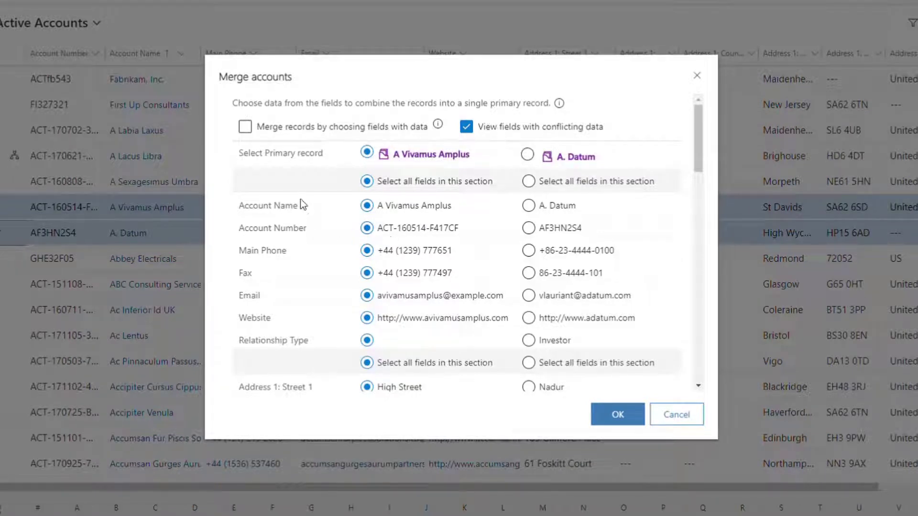
left_click(529, 228)
left_click(528, 250)
left_click(528, 273)
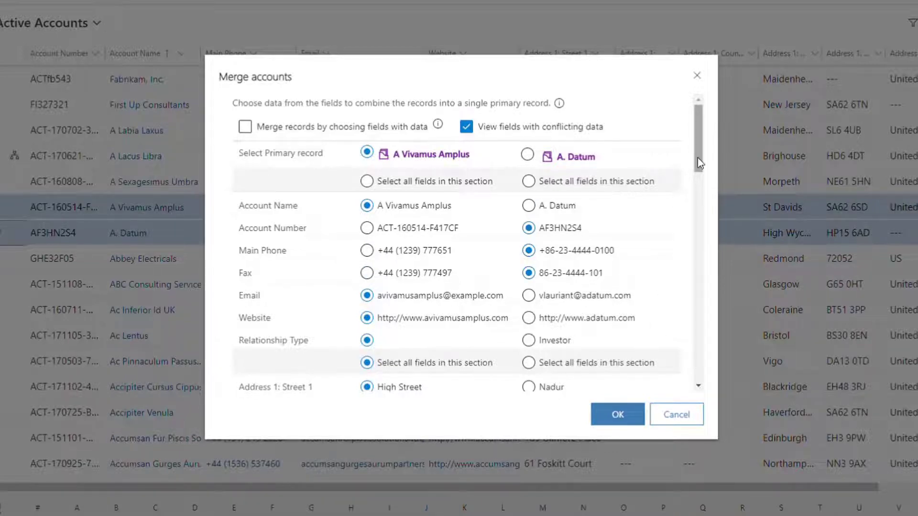
left_click_drag(698, 158, 701, 102)
Toggle the field filters and primary record, then cancel the merge and deselect A Vivamus Amplus
left_click(468, 132)
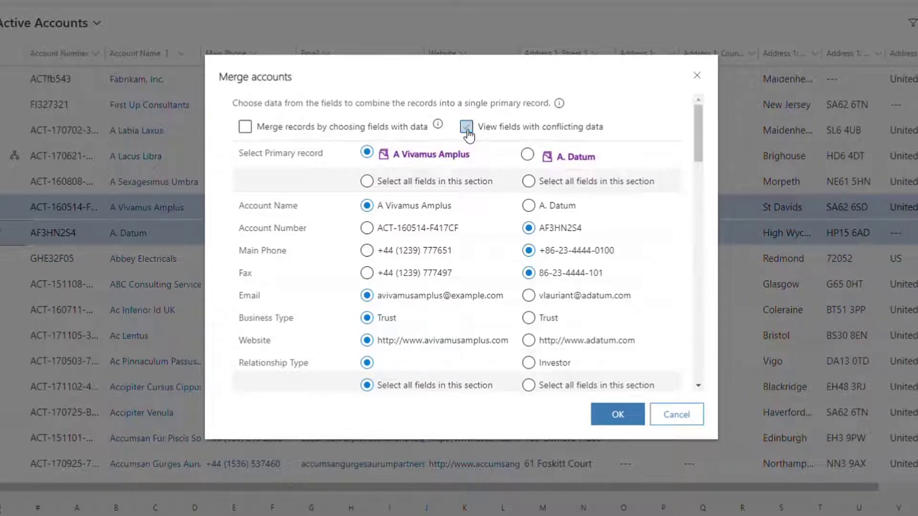
left_click(467, 131)
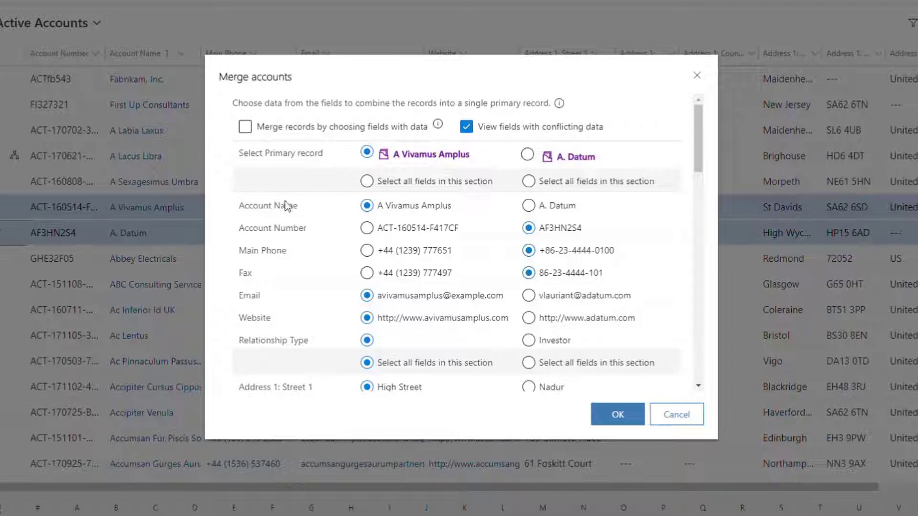
left_click(246, 128)
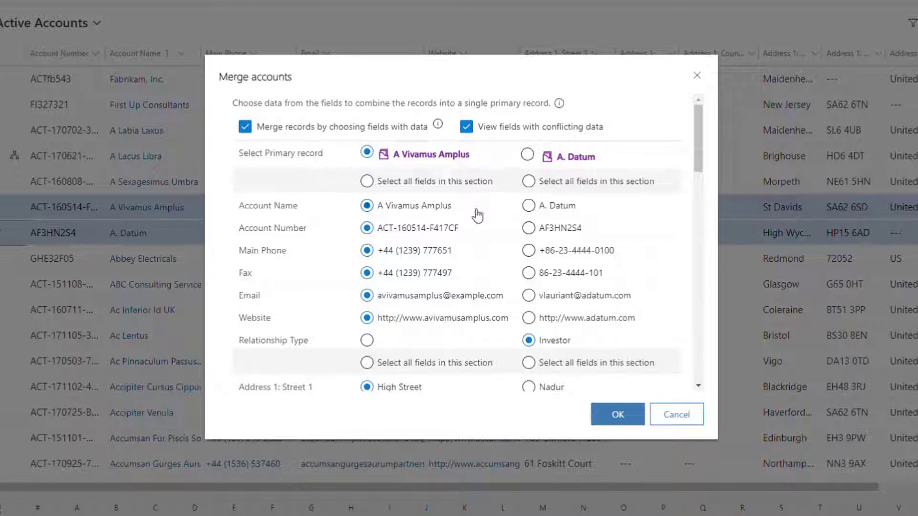
mouse_move(436, 128)
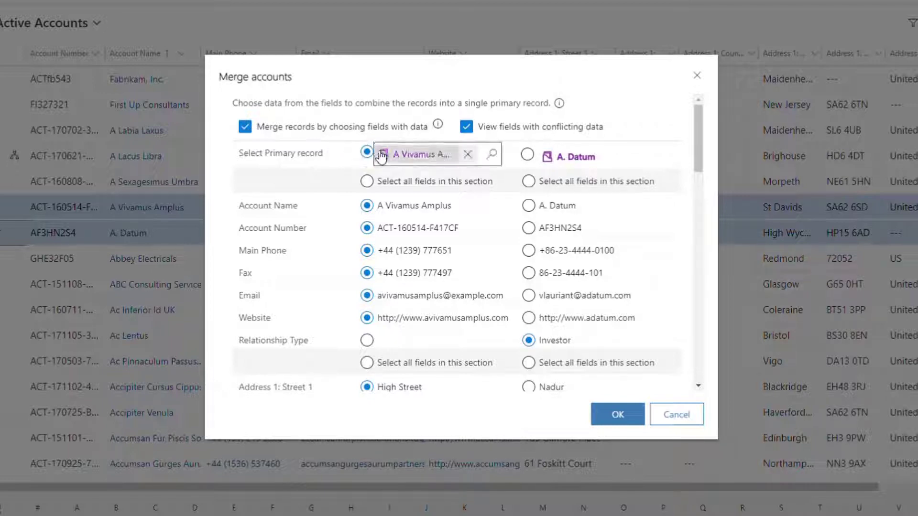
left_click(527, 155)
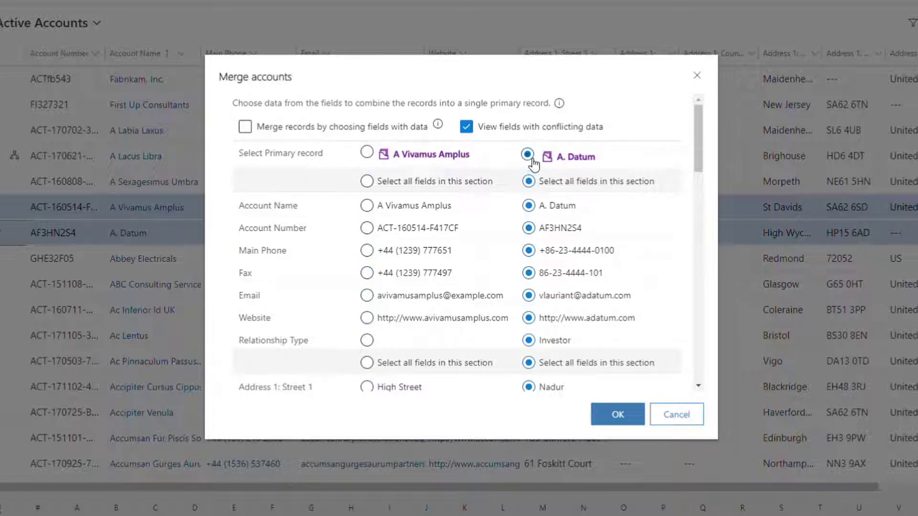
left_click(367, 152)
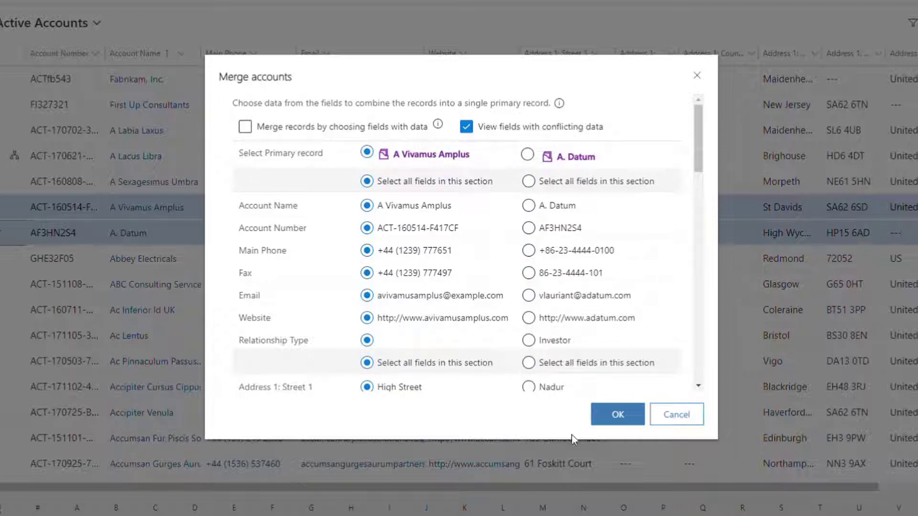
left_click(675, 418)
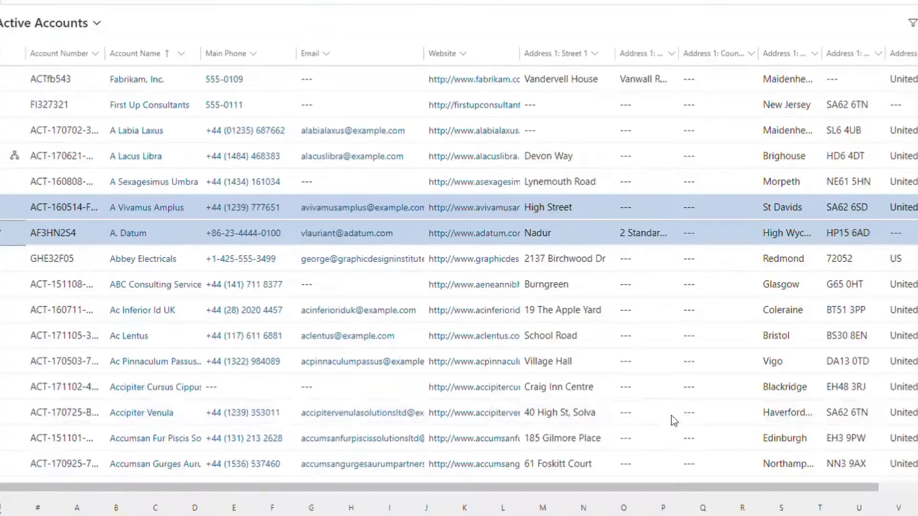
left_click(1, 214)
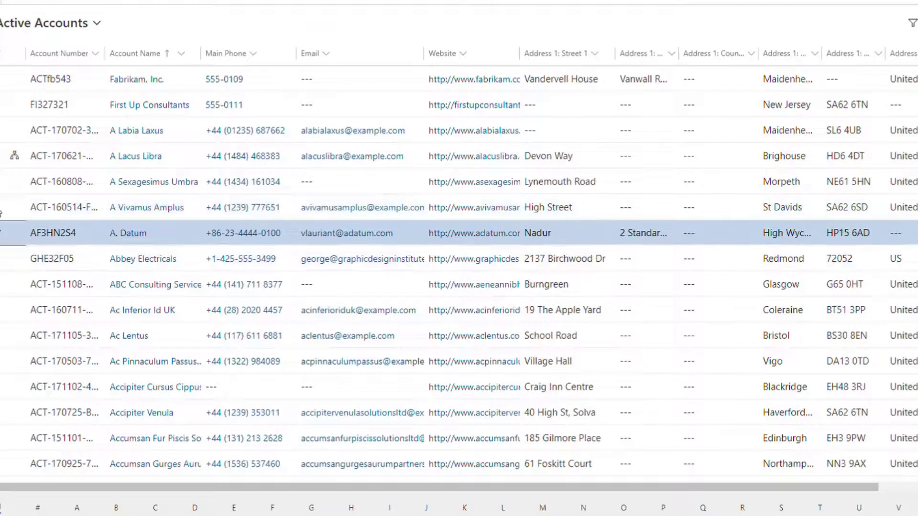
Create a new account named 'Test Account' with the pasted phone number and save it
left_click(1, 235)
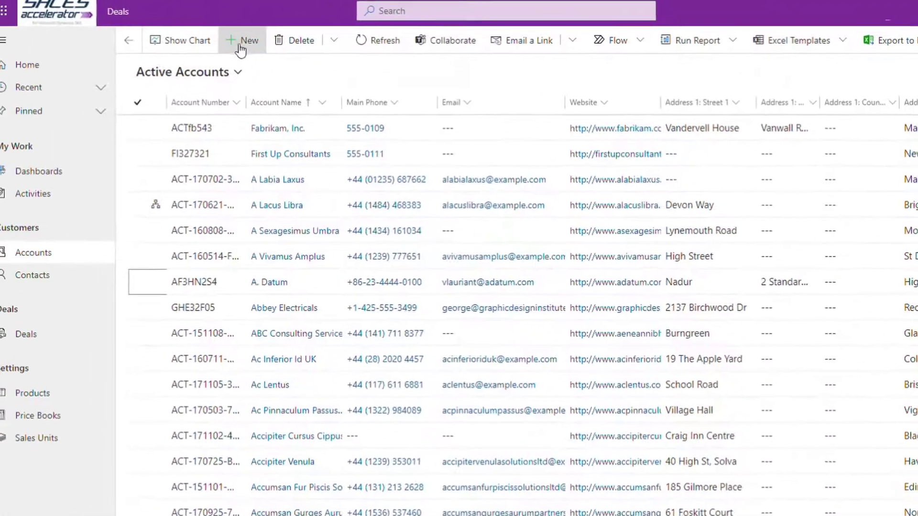
left_click(253, 45)
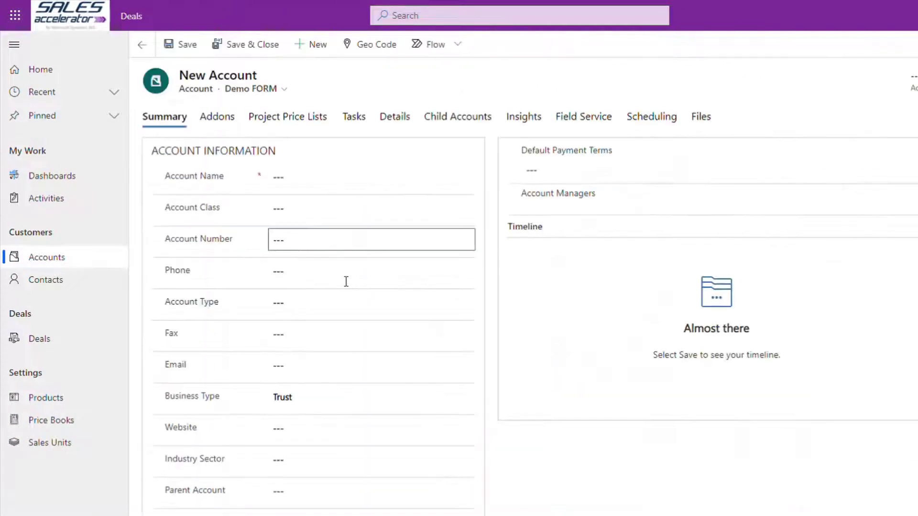
left_click(282, 181)
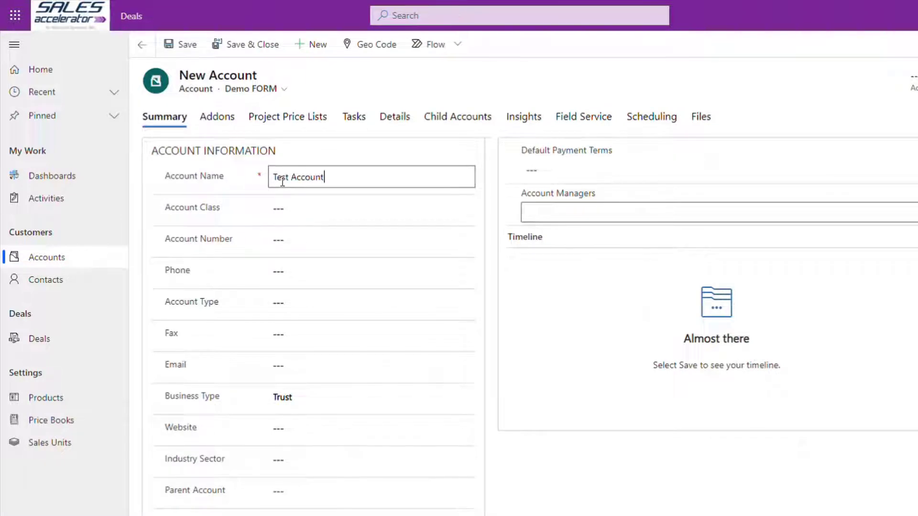
left_click(285, 278)
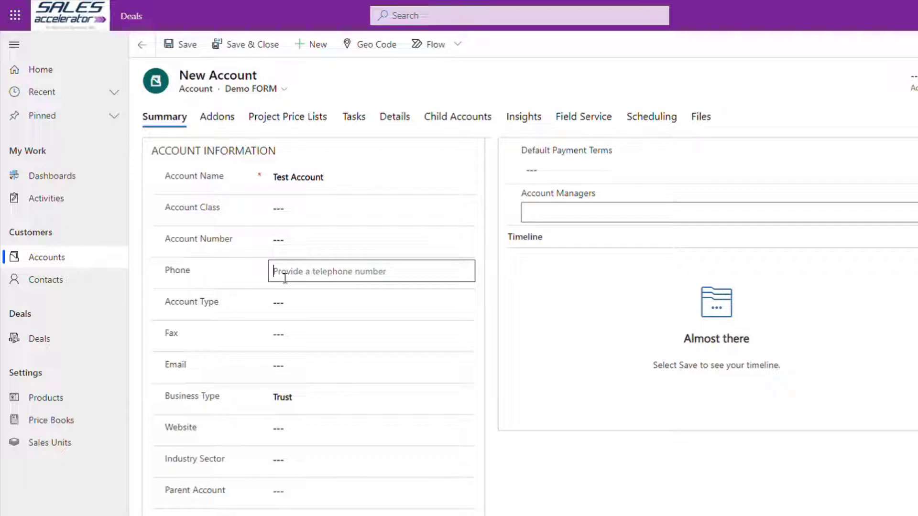
left_click(488, 351)
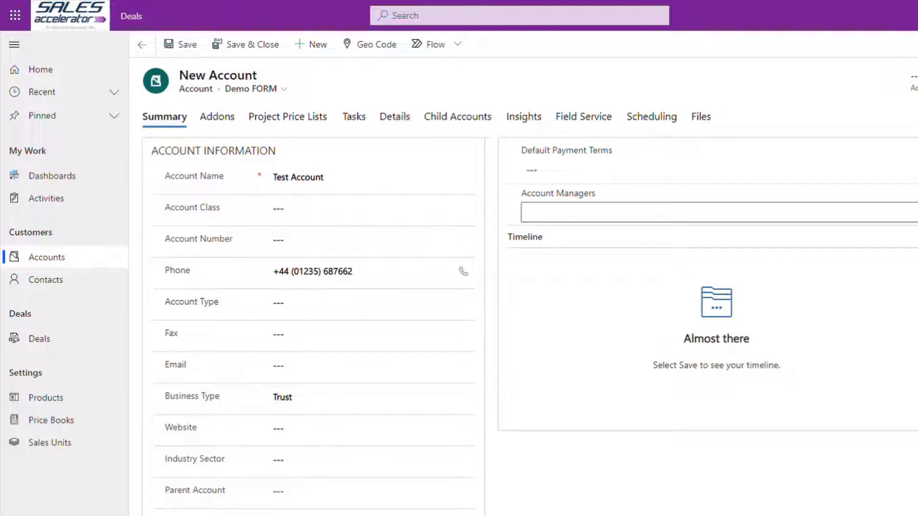
key("ctrl+s")
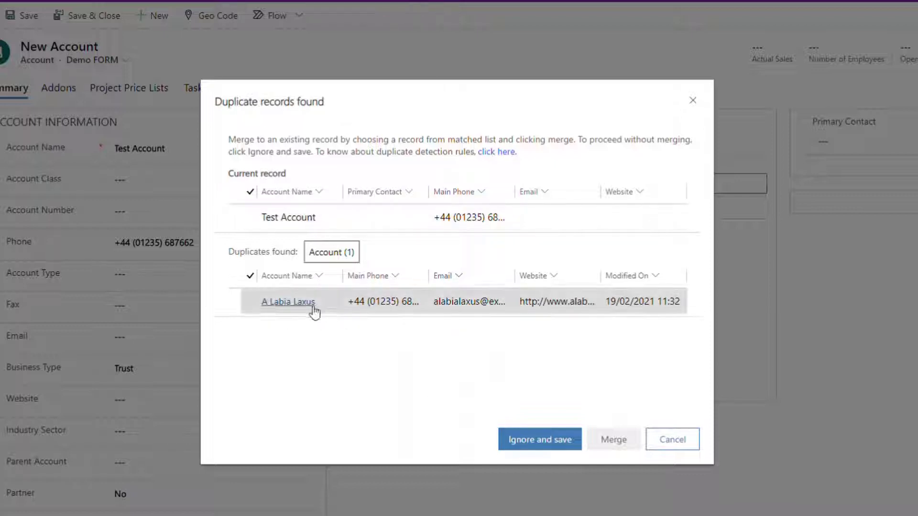
Select Test Account and its duplicate, preview the merge fields, then close and cancel the duplicate check
left_click(245, 304)
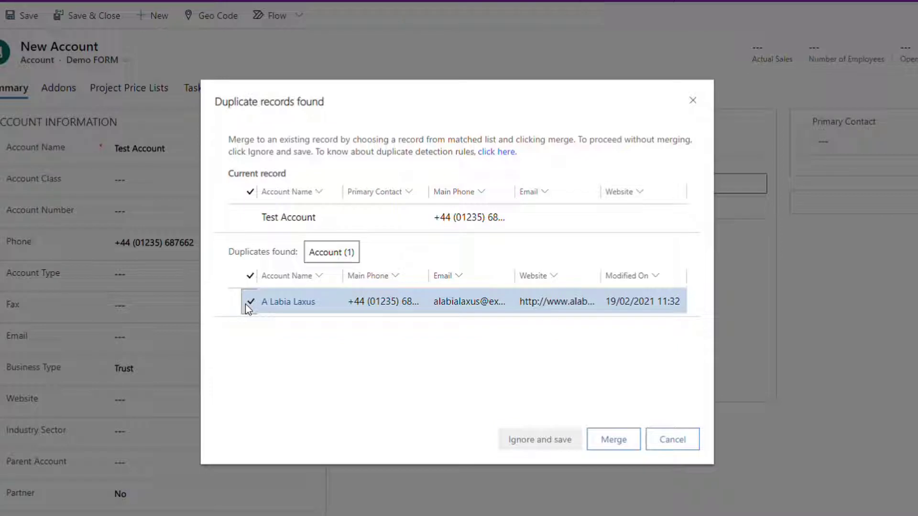
left_click(245, 223)
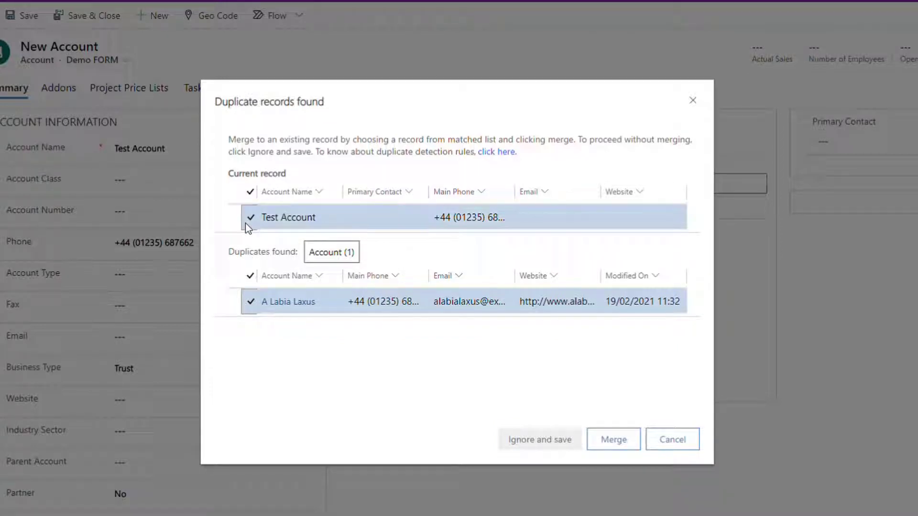
left_click(616, 447)
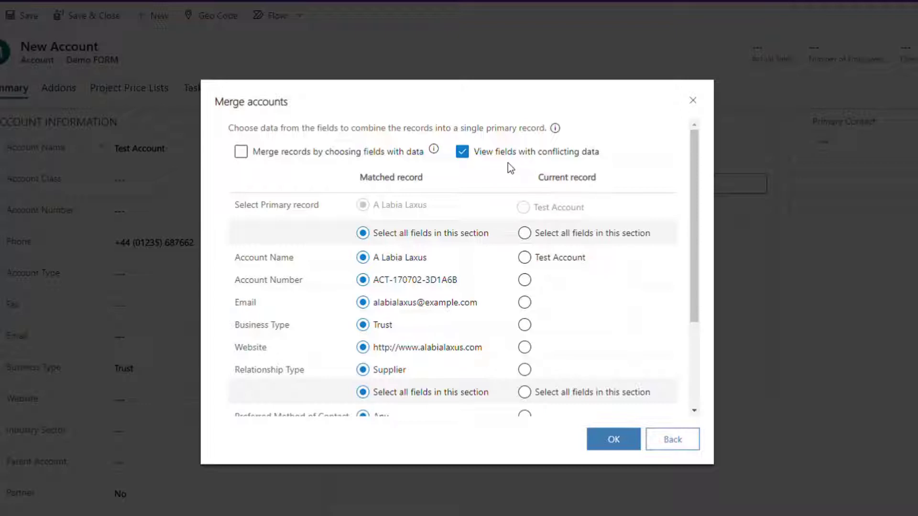
left_click_drag(695, 242, 704, 397)
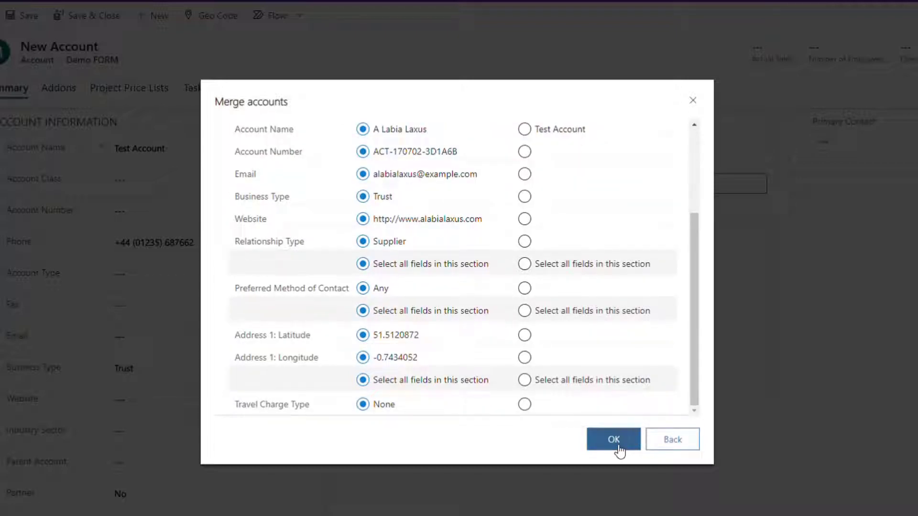
left_click(694, 104)
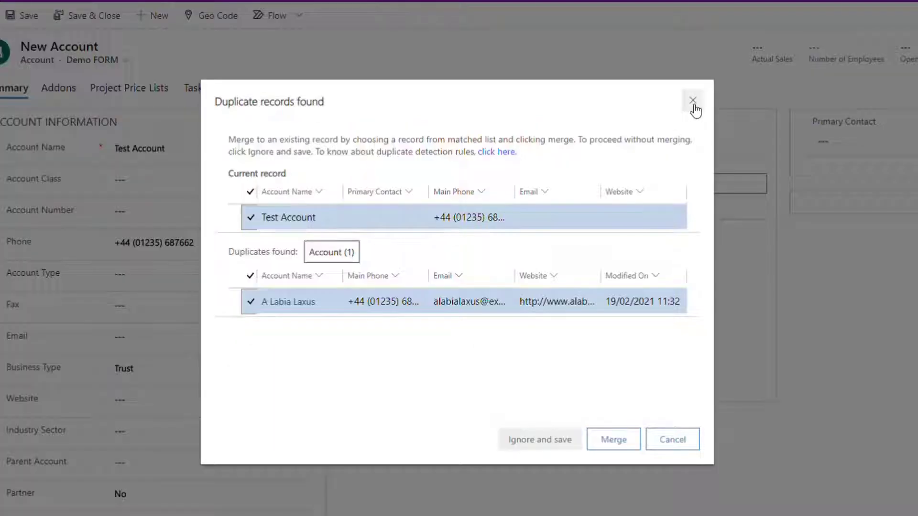
left_click(689, 445)
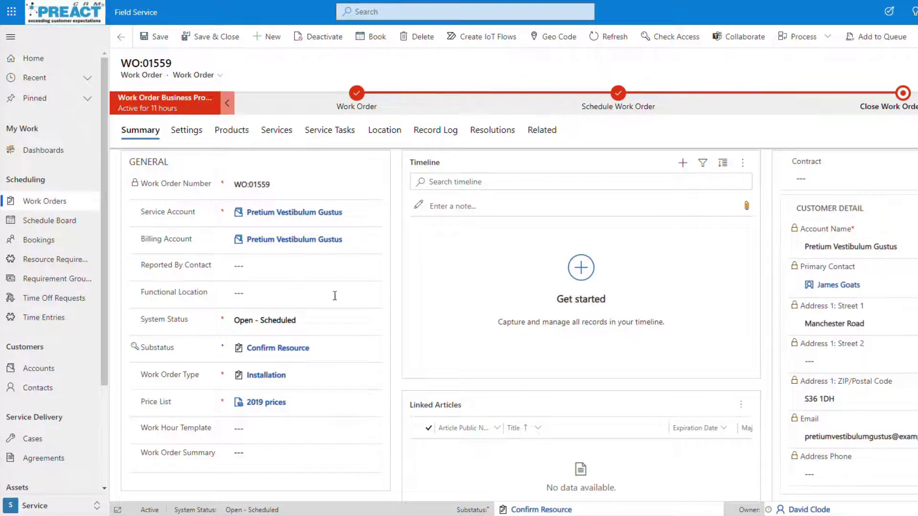
Inspect WO:01559's Faulty Chargepoint incident details, then bring up the mirrored phone app
scroll(344, 381, "down", 6)
scroll(343, 381, "down", 5)
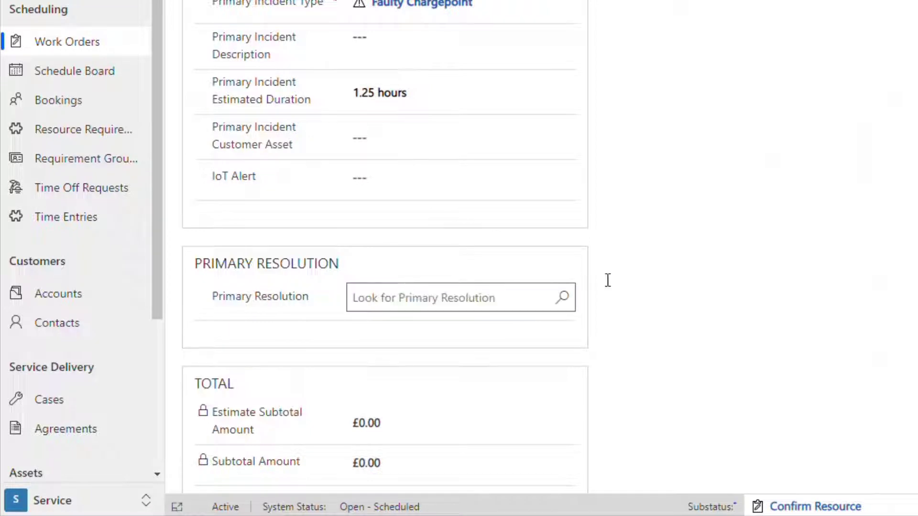
scroll(824, 137, "up", 2)
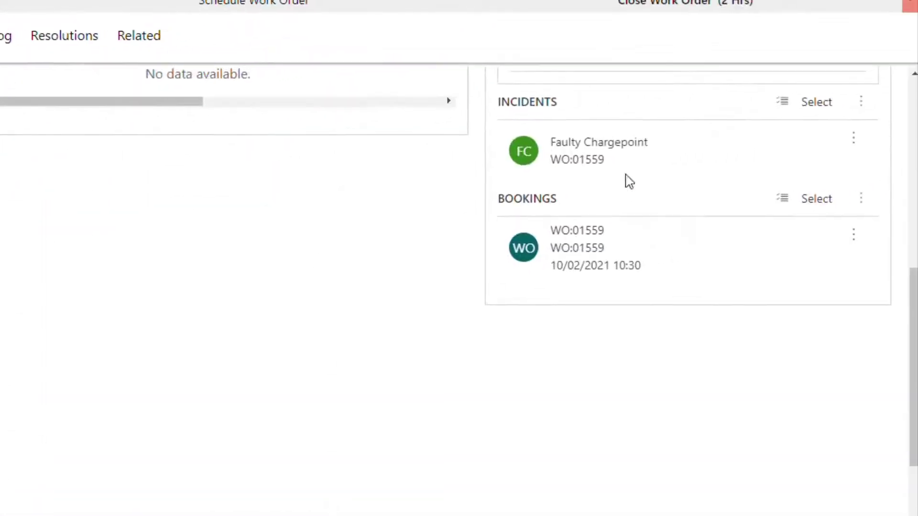
left_click(602, 157)
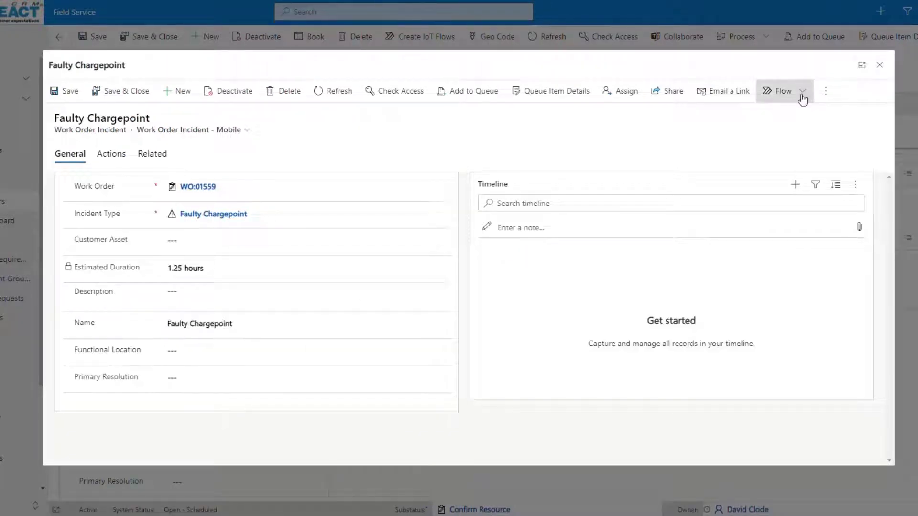
left_click(879, 64)
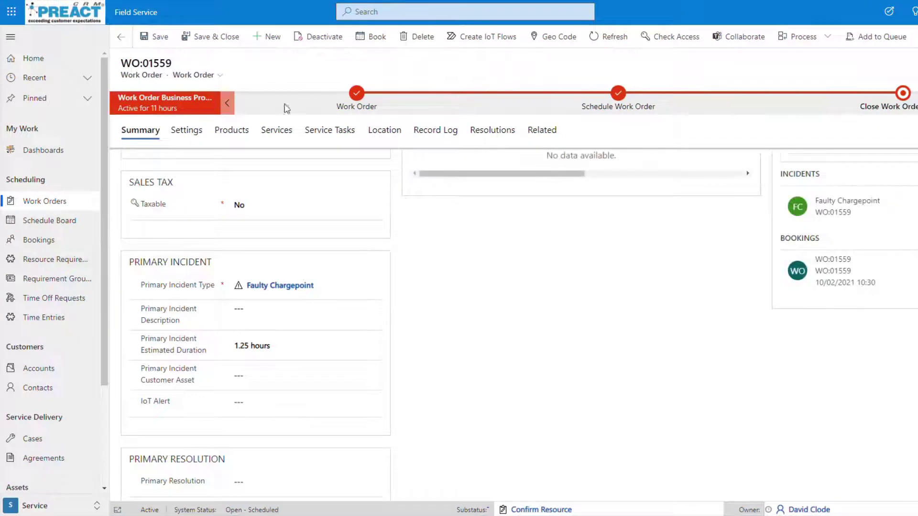
left_click(380, 488)
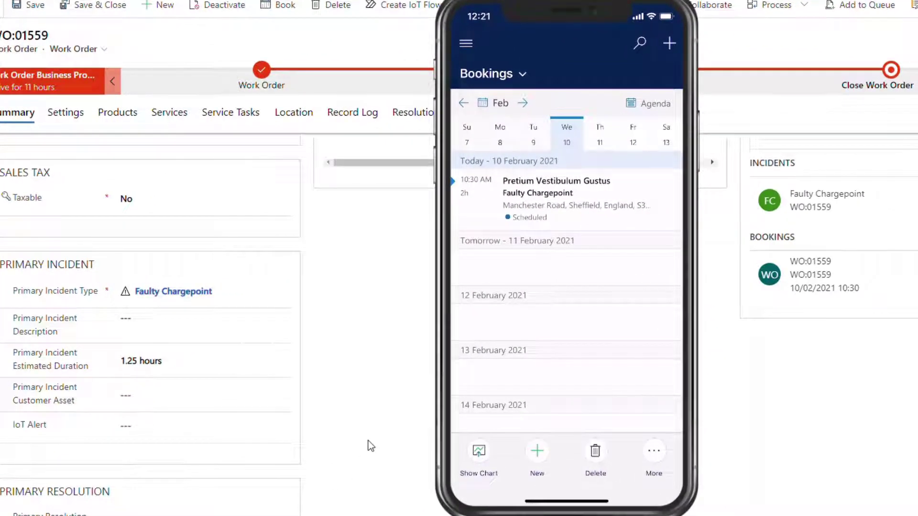
On the mobile app, open the Faulty Chargepoint booking and pick a Primary Resolution from the lookup
mouse_move(588, 223)
left_click(599, 197)
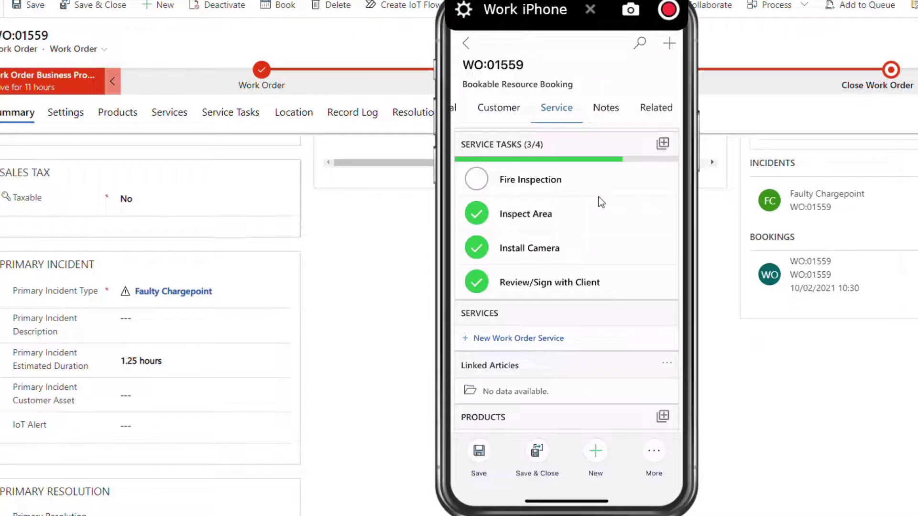
scroll(601, 201, "down", 1)
scroll(601, 202, "down", 3)
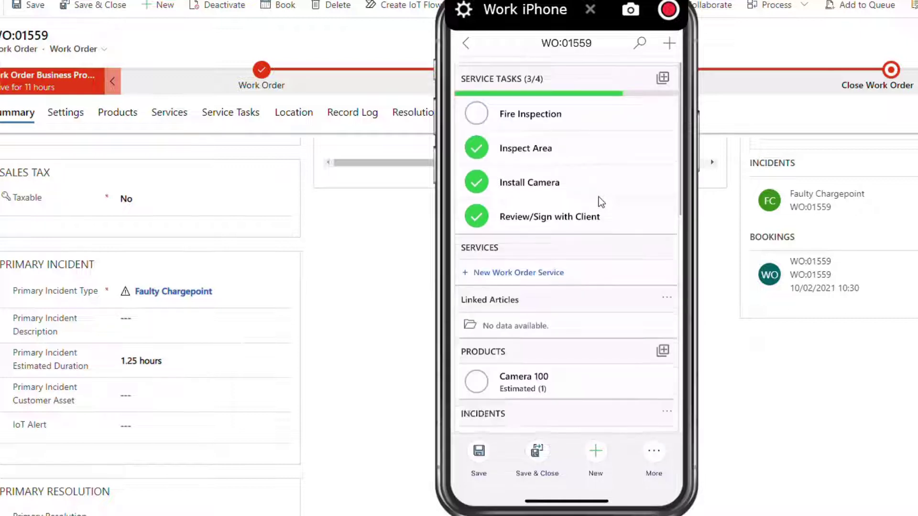
scroll(600, 202, "down", 1)
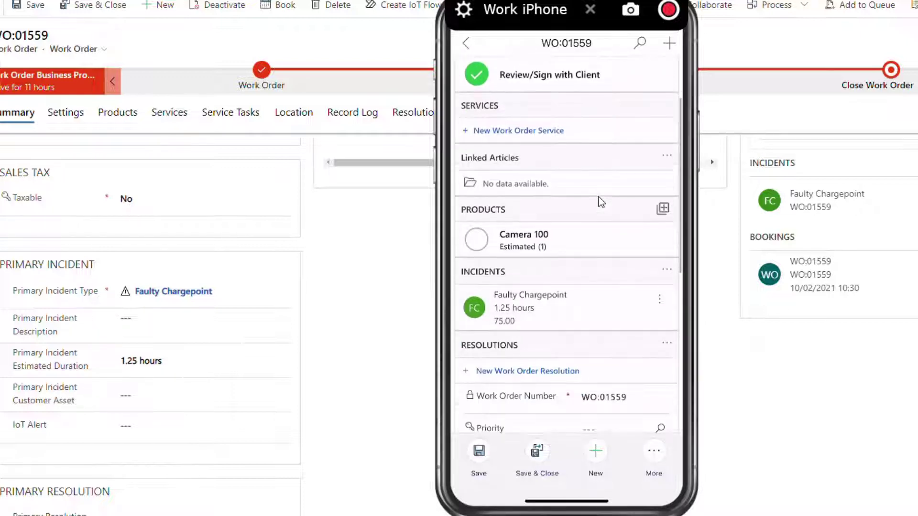
scroll(601, 201, "down", 2)
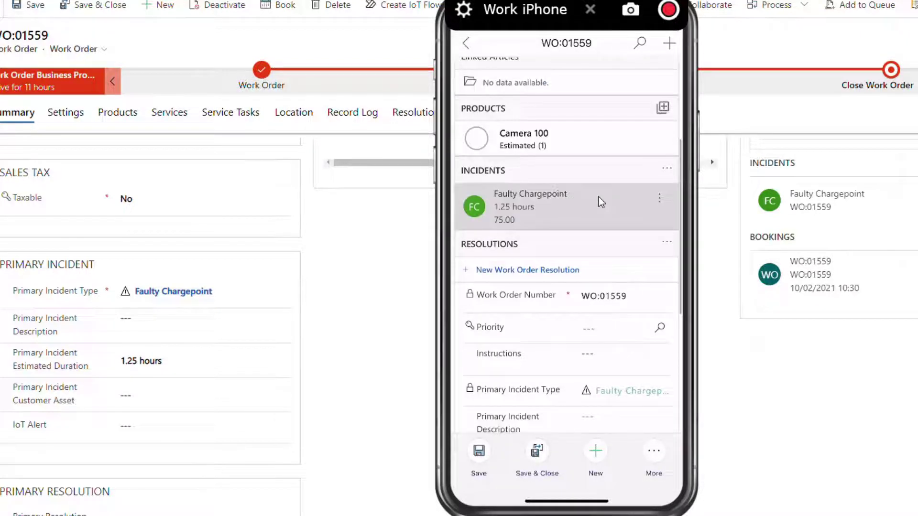
scroll(601, 202, "down", 3)
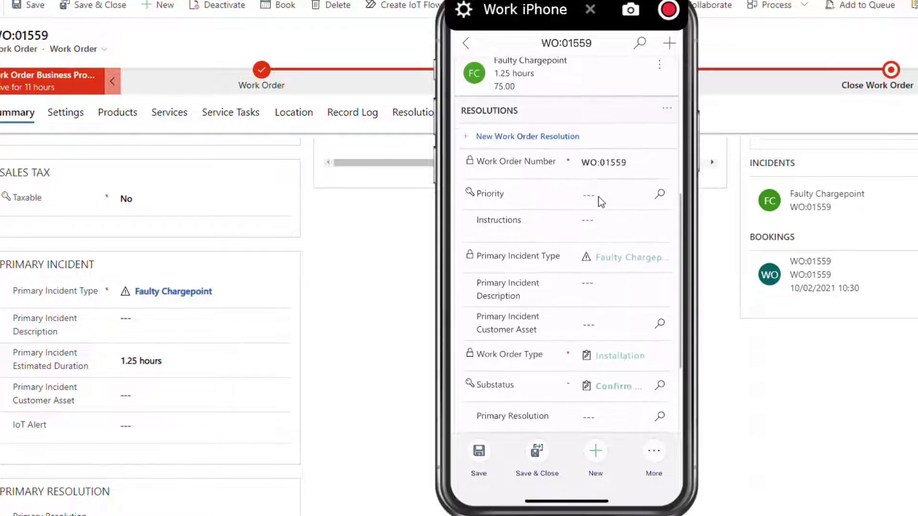
scroll(599, 197, "down", 1)
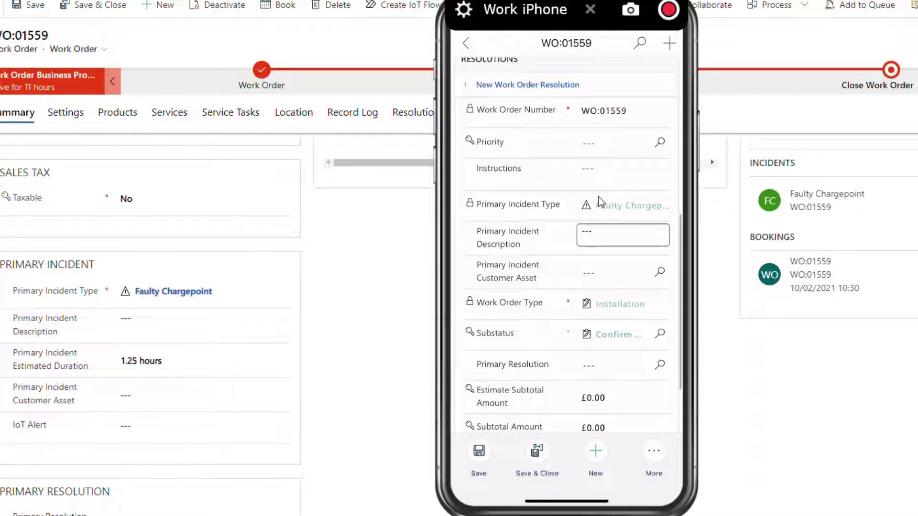
left_click(616, 366)
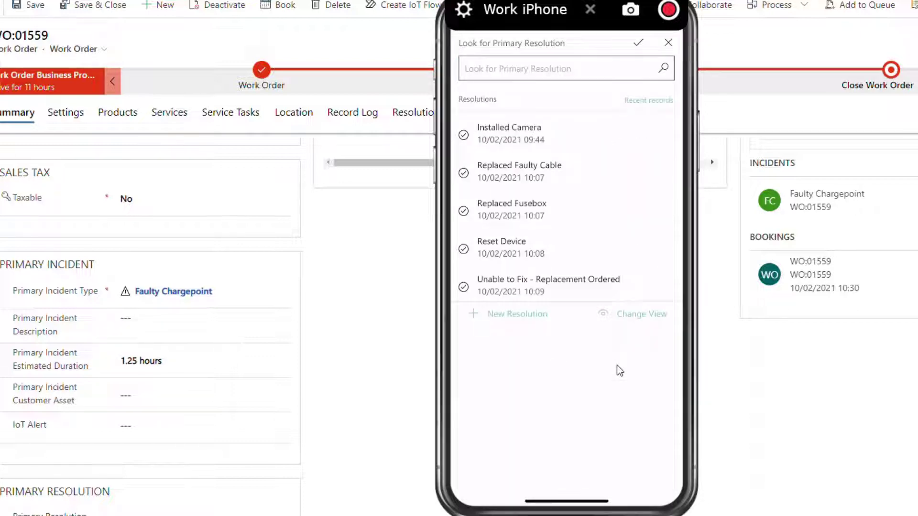
left_click(616, 366)
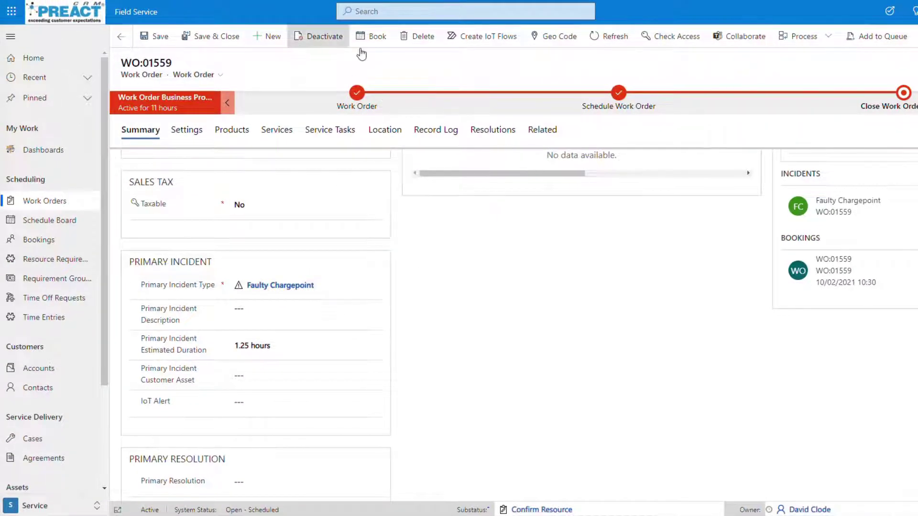
Refresh WO:01559, open its Resolutions list, view the Replaced Fusebox record, and return to the work order
left_click(604, 38)
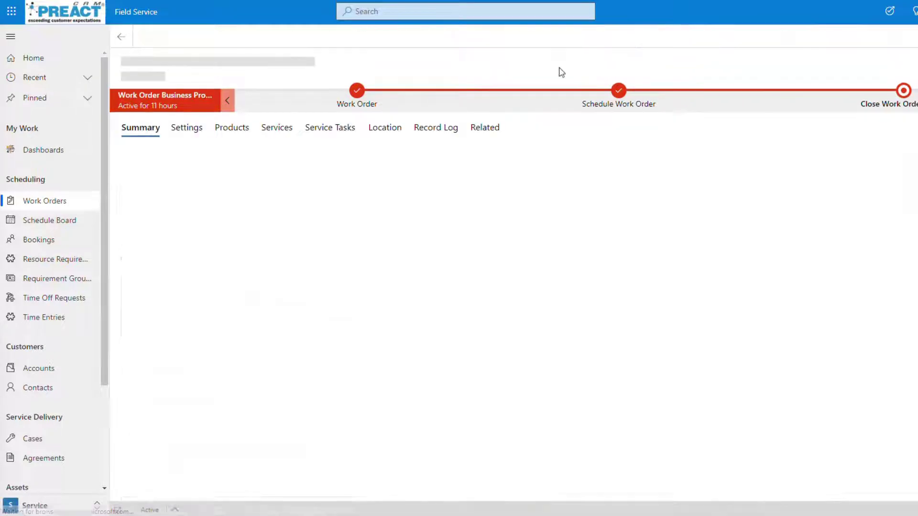
scroll(410, 442, "down", 10)
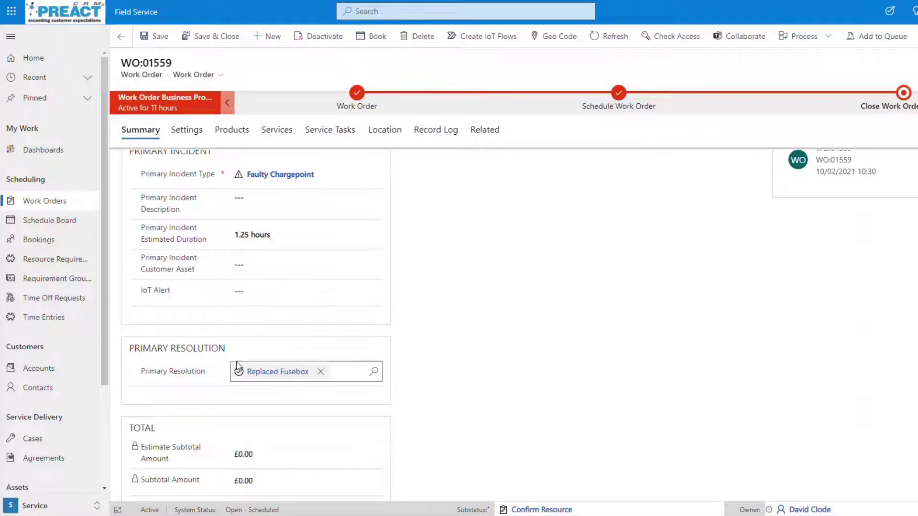
scroll(600, 375, "up", 6)
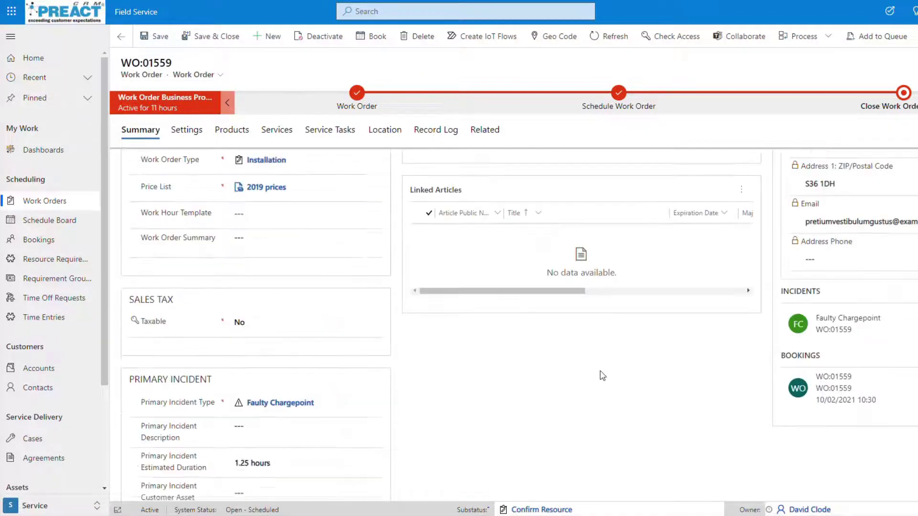
left_click(484, 129)
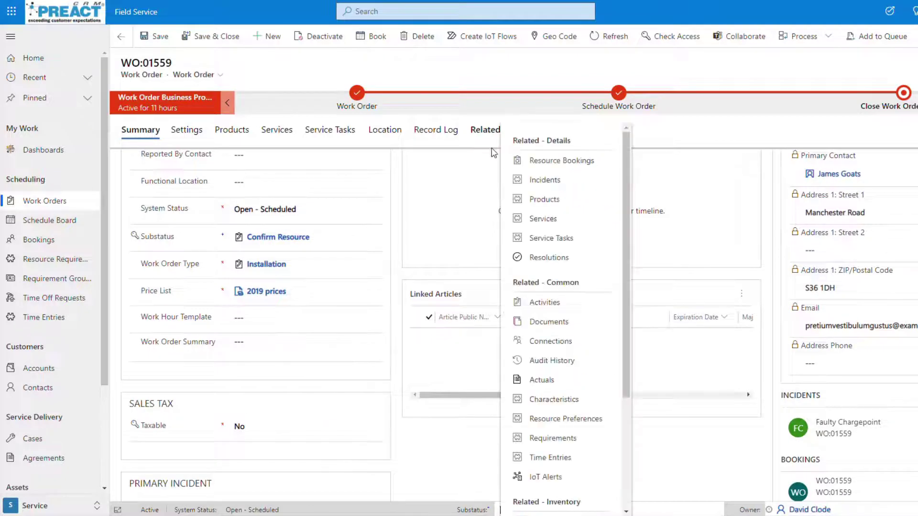
left_click(549, 258)
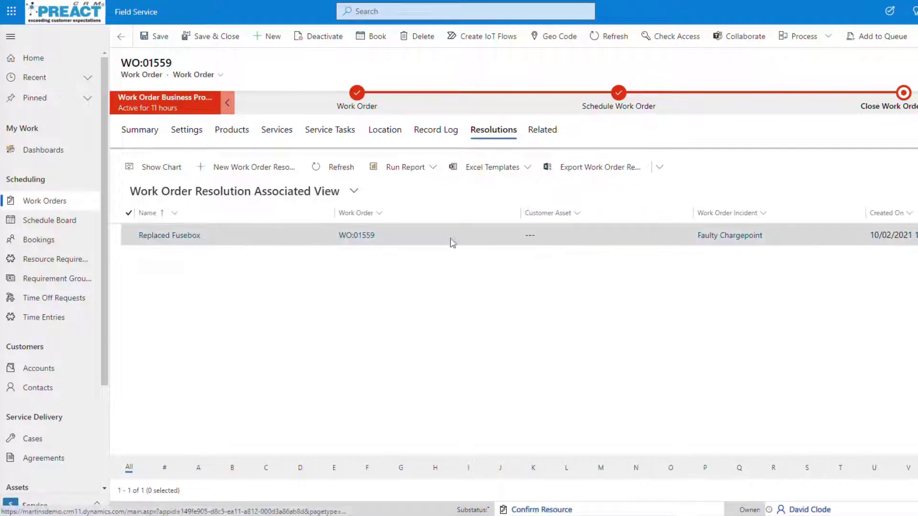
double_click(302, 239)
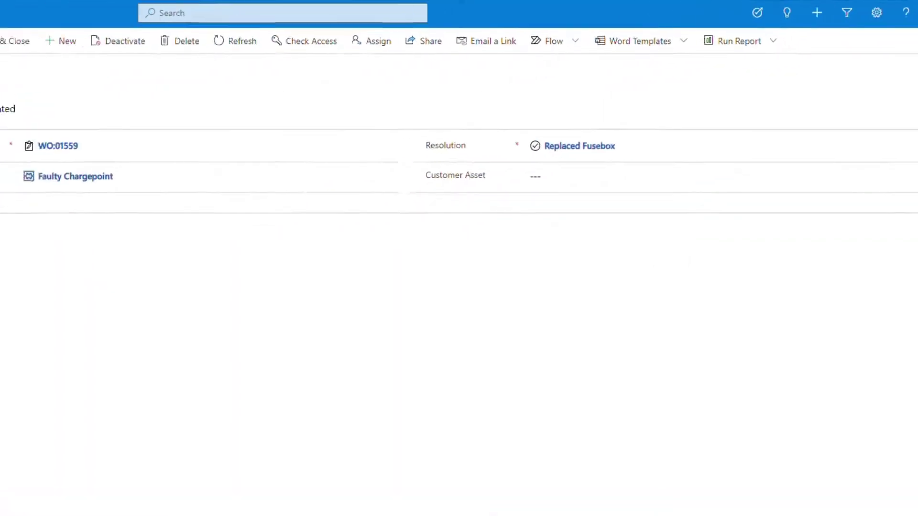
left_click(17, 40)
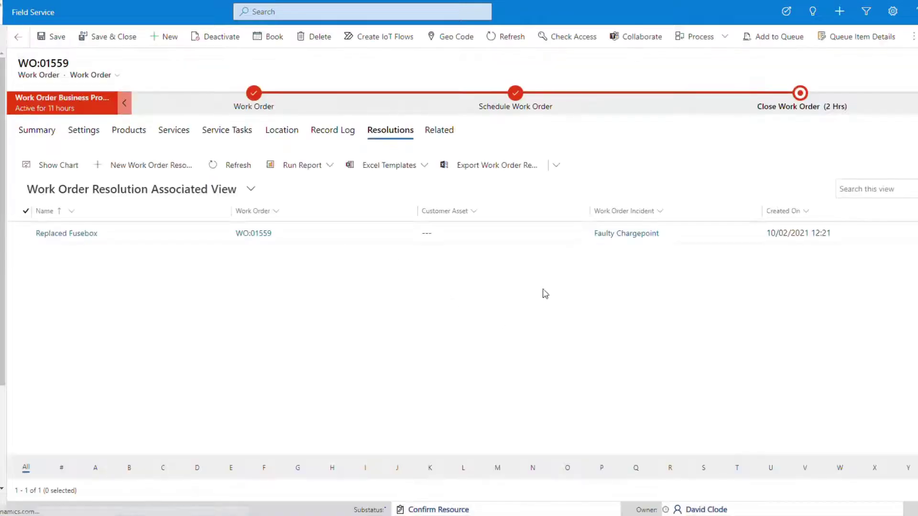
Check that WO:01559's Faulty Chargepoint incident has Replaced Fusebox as primary resolution, then open Closed Work Orders
left_click(55, 125)
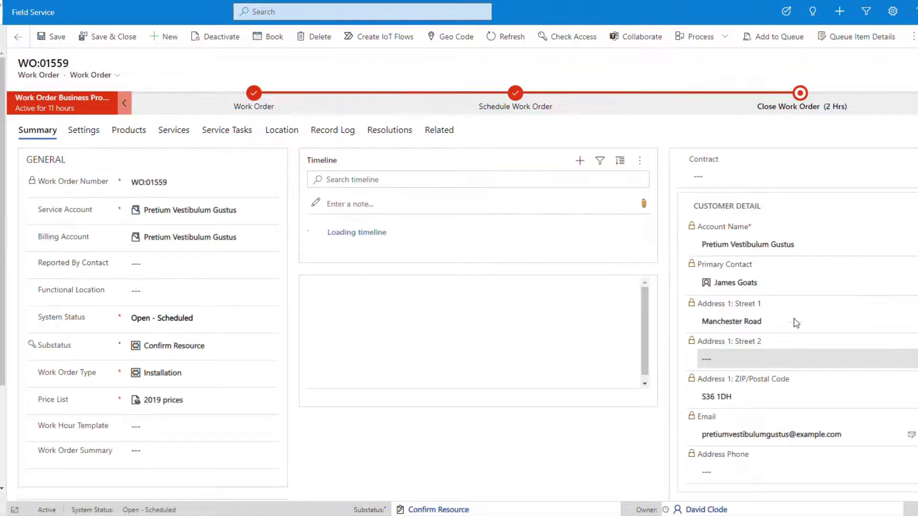
scroll(783, 422, "down", 3)
scroll(783, 422, "down", 2)
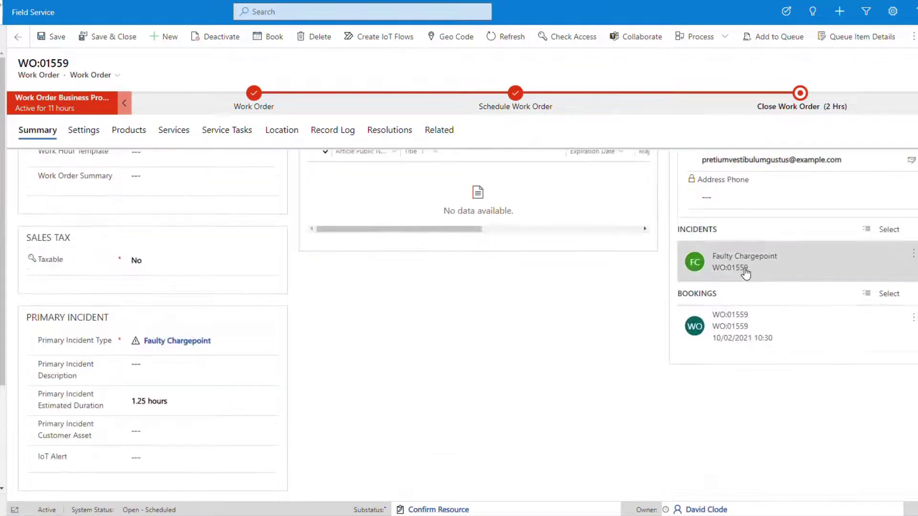
left_click(745, 271)
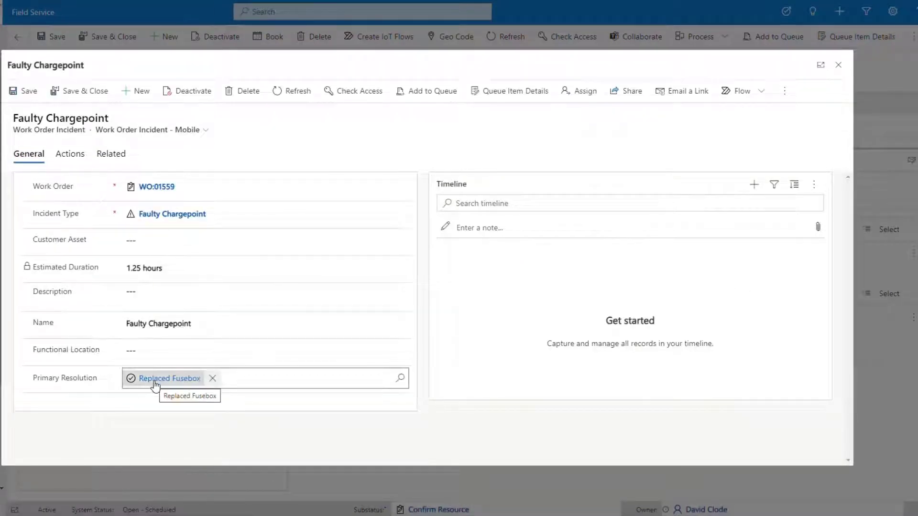
left_click(838, 65)
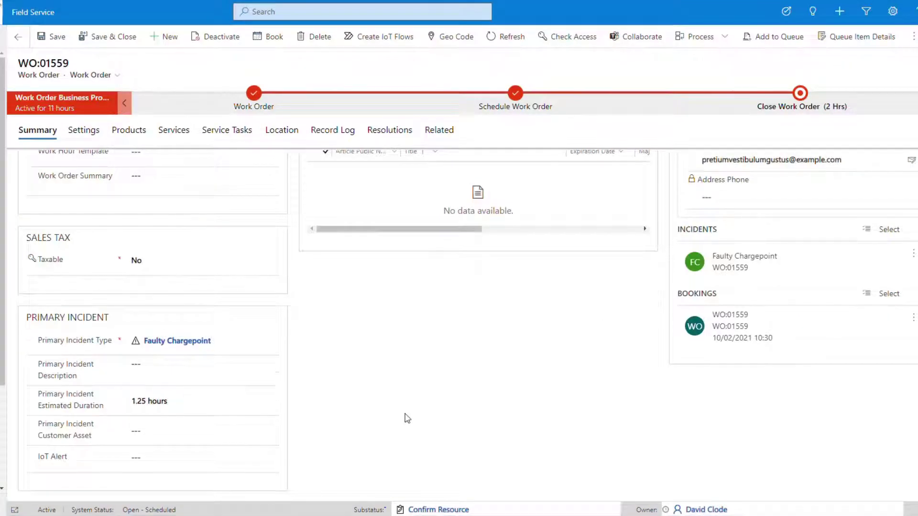
scroll(472, 393, "up", 3)
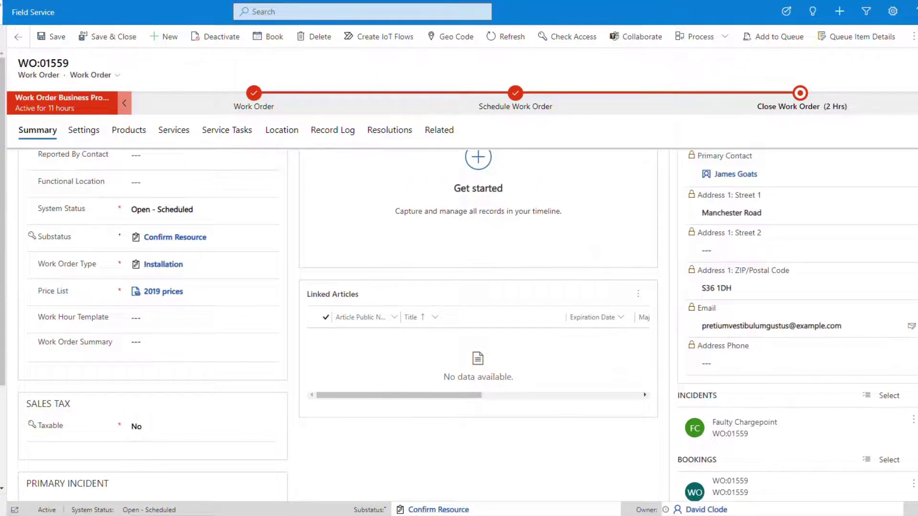
left_click(17, 37)
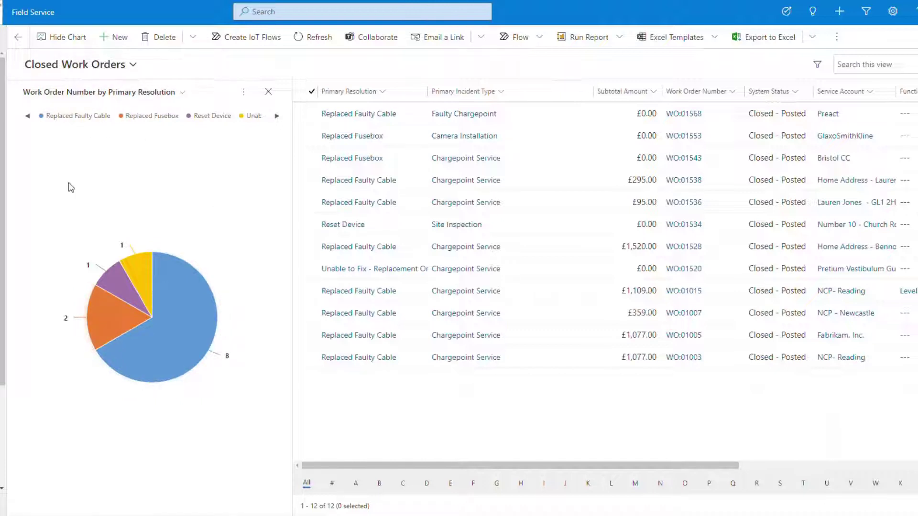
Refresh the Work Order Number by Primary Resolution pie chart and view it expanded to full size
mouse_move(154, 282)
left_click(317, 39)
mouse_move(140, 367)
mouse_move(100, 325)
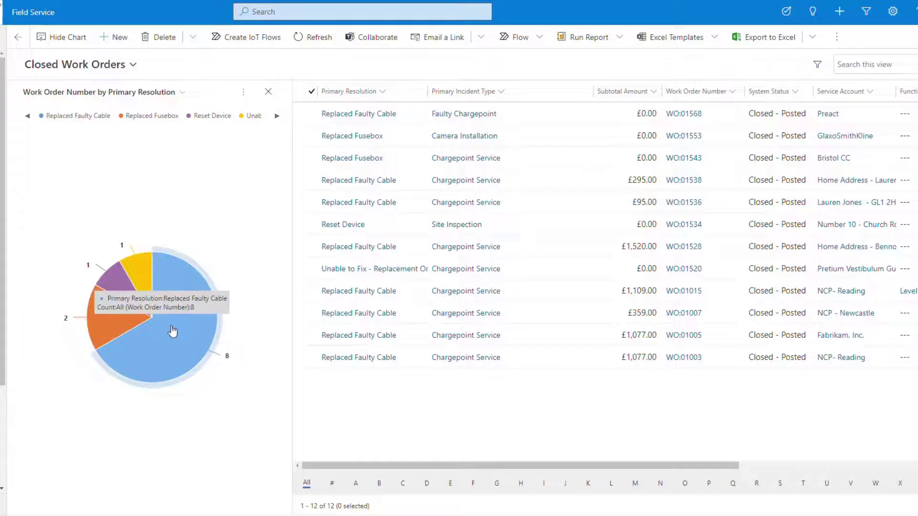
left_click(241, 98)
left_click(282, 139)
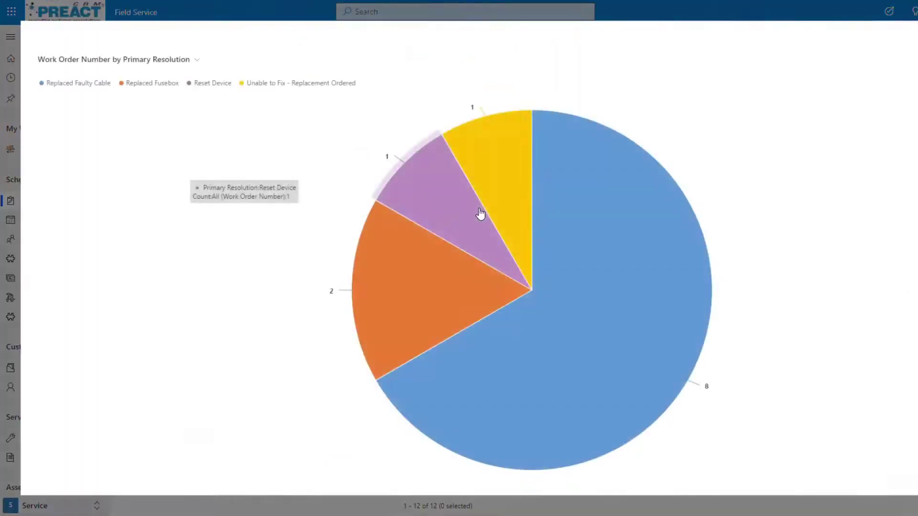
mouse_move(567, 304)
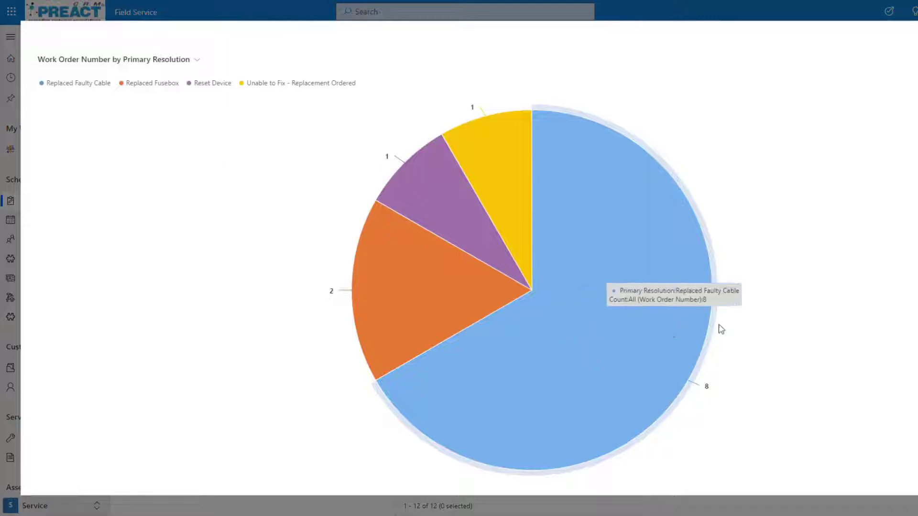
key("Escape")
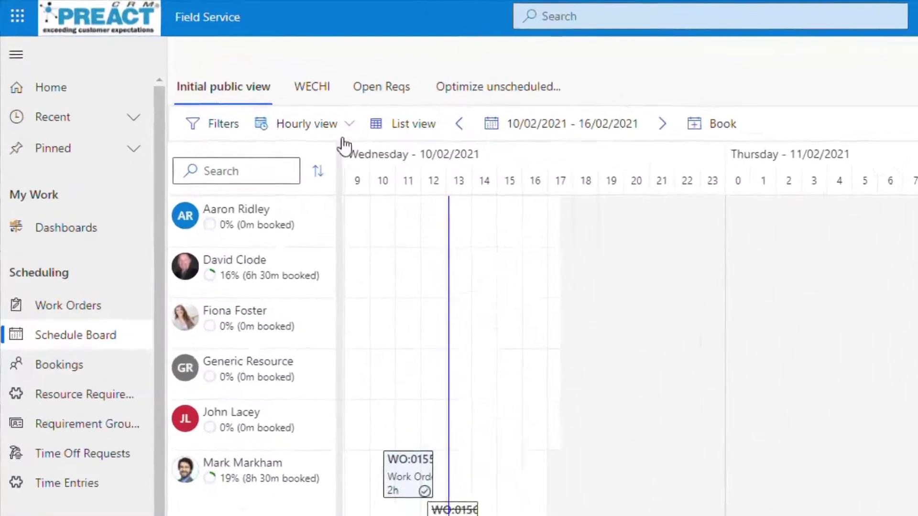
After checking time scales and board settings unchanged, narrow the hour columns with the zoom slider so whole days fit
left_click(372, 141)
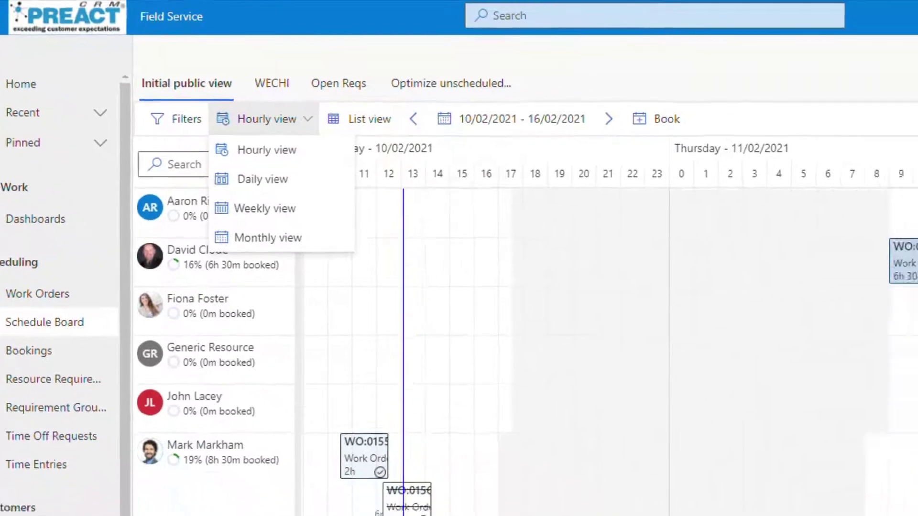
left_click(138, 381)
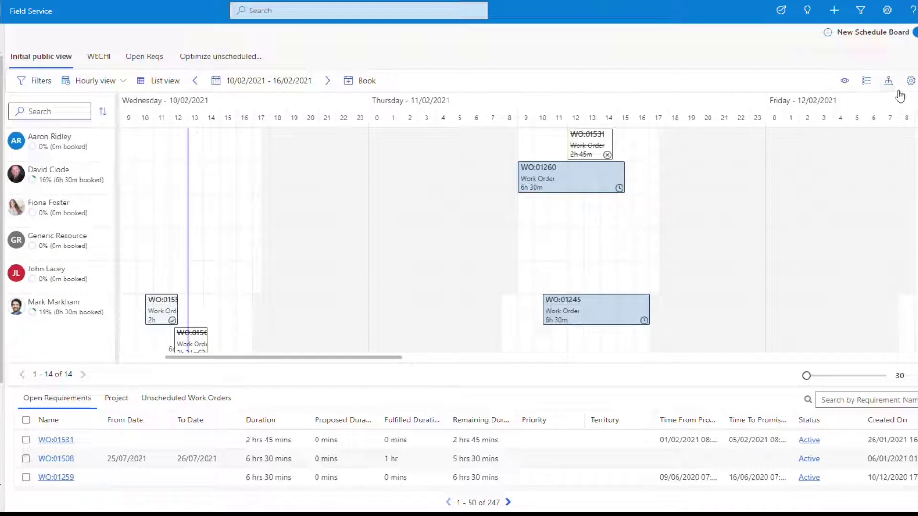
left_click(911, 82)
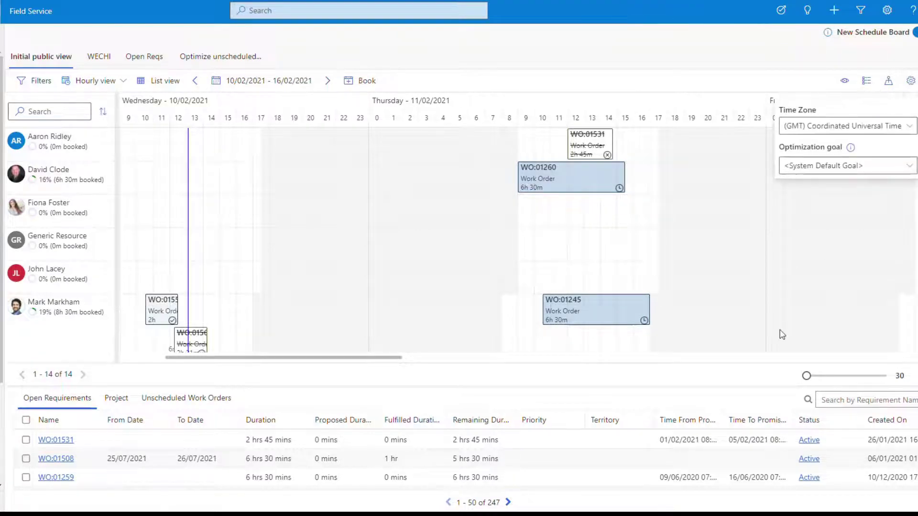
left_click(612, 381)
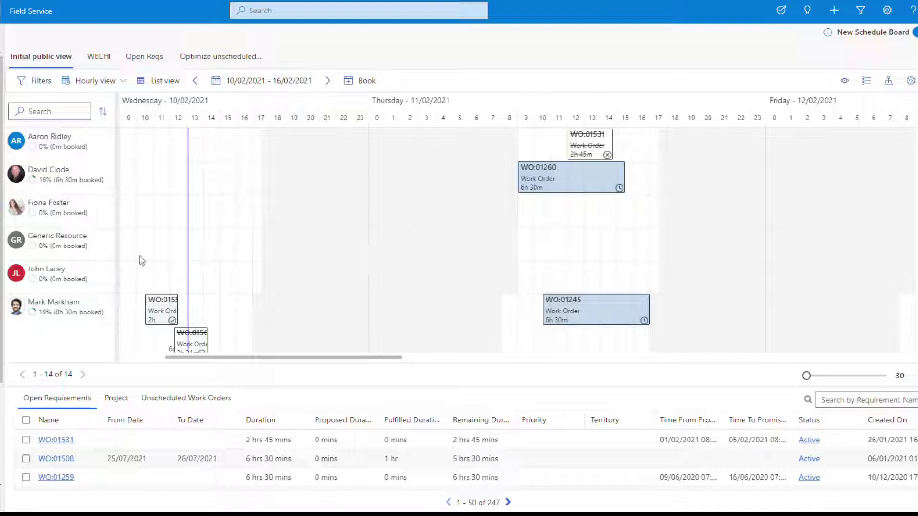
scroll(343, 287, "down", 2)
scroll(343, 287, "up", 2)
left_click_drag(807, 375, 782, 383)
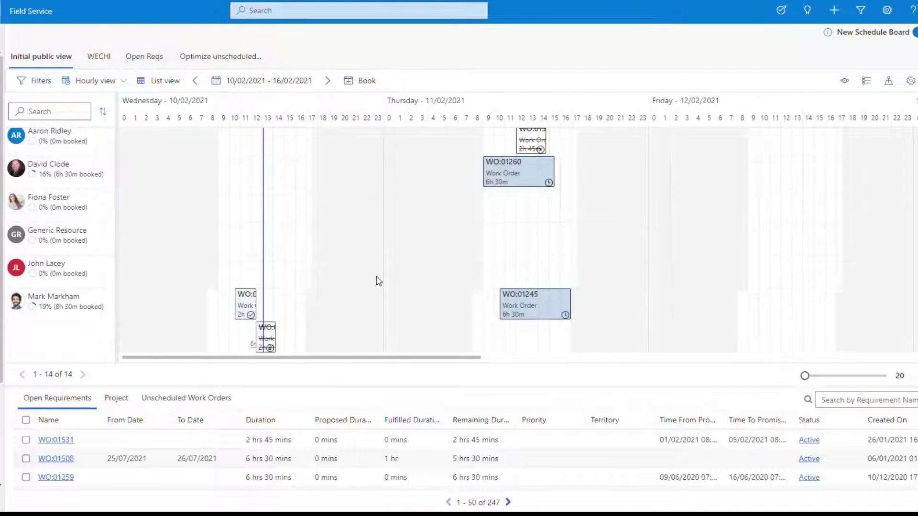
Switch the board to Daily view, expand and collapse one technician's bookings, then switch to Weekly view
left_click(123, 84)
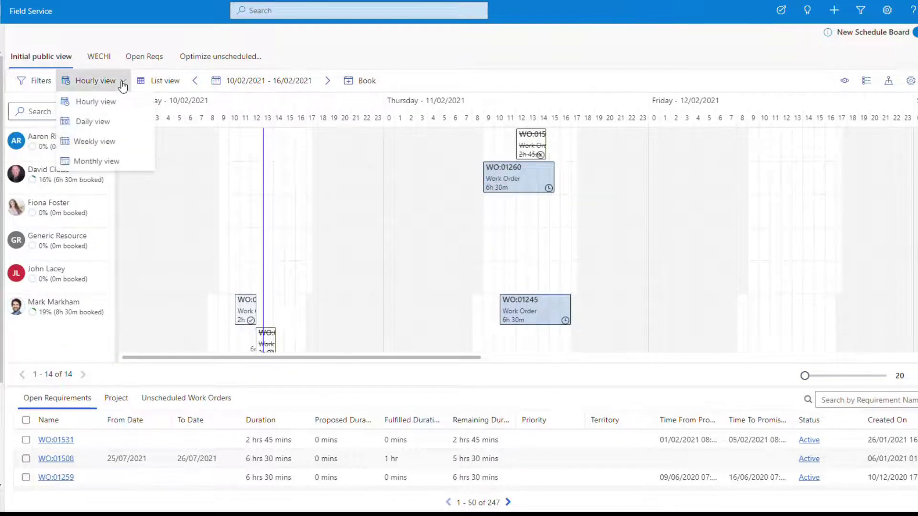
left_click(102, 127)
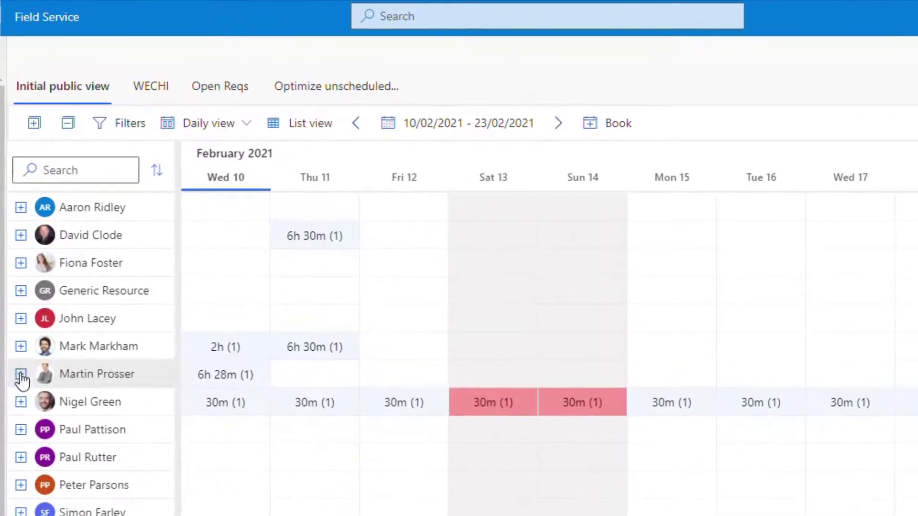
left_click(17, 310)
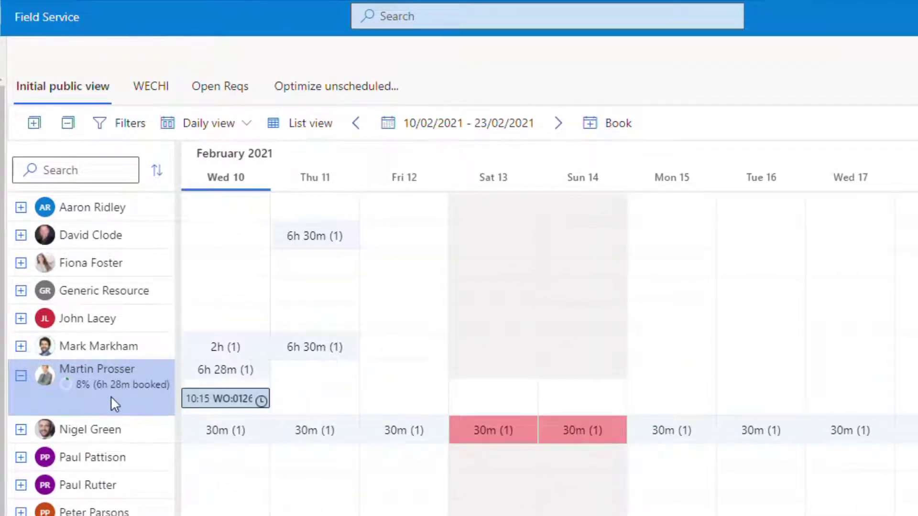
mouse_move(217, 399)
left_click(23, 376)
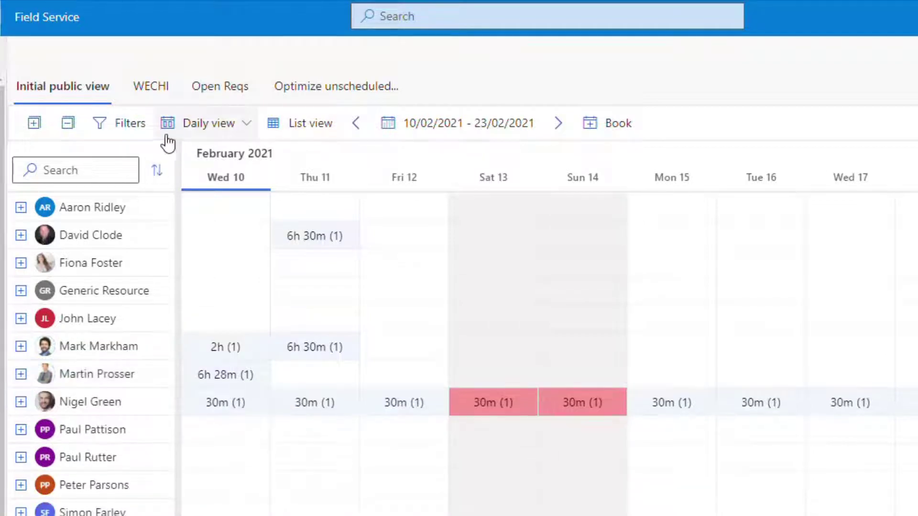
left_click(240, 127)
left_click(222, 219)
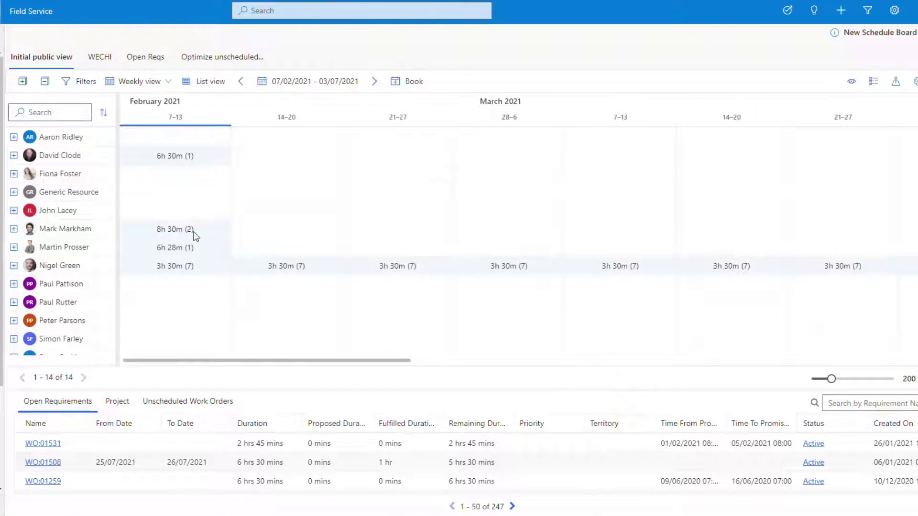
left_click(14, 229)
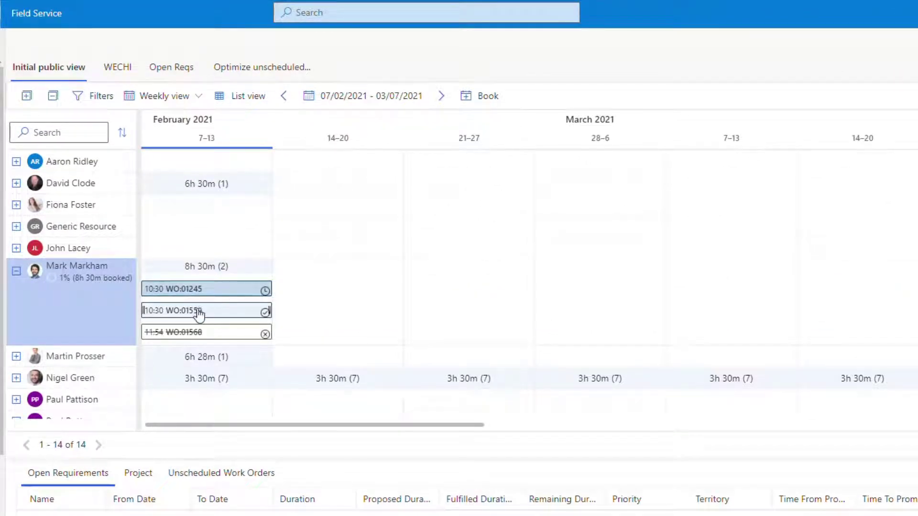
mouse_move(216, 338)
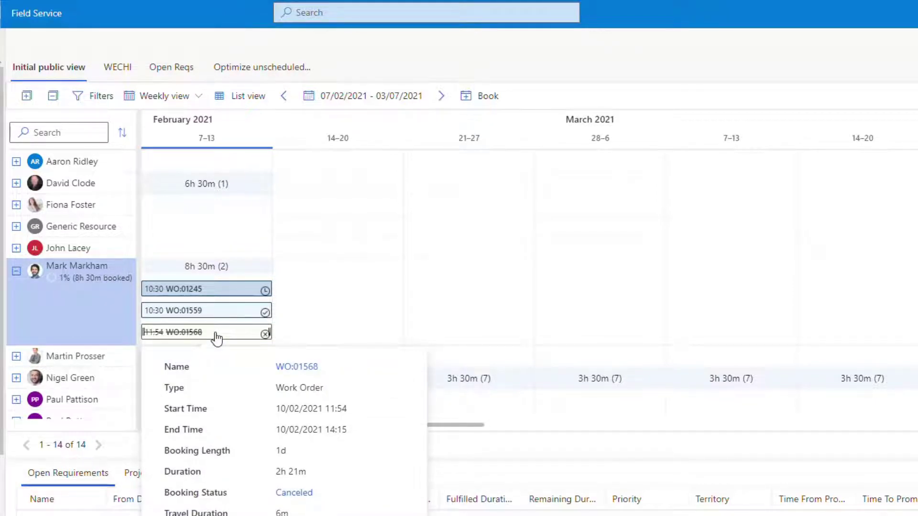
mouse_move(212, 293)
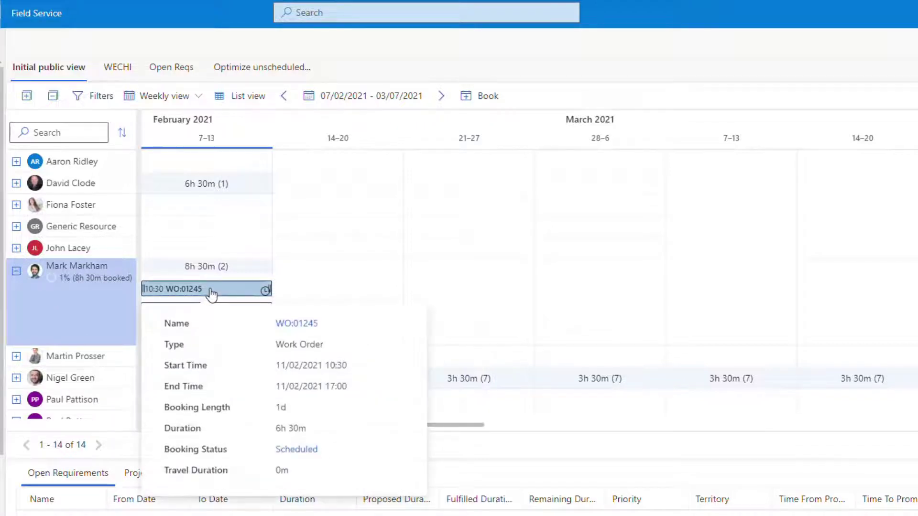
mouse_move(235, 314)
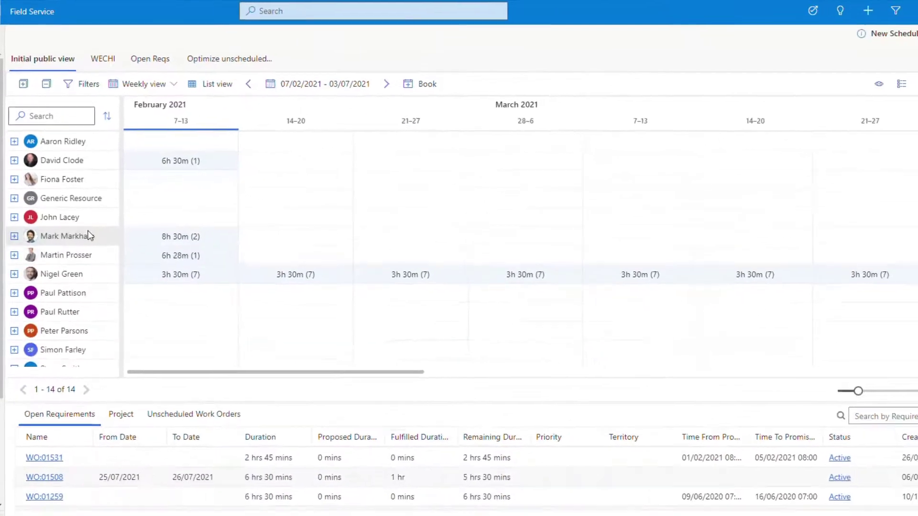
left_click(157, 84)
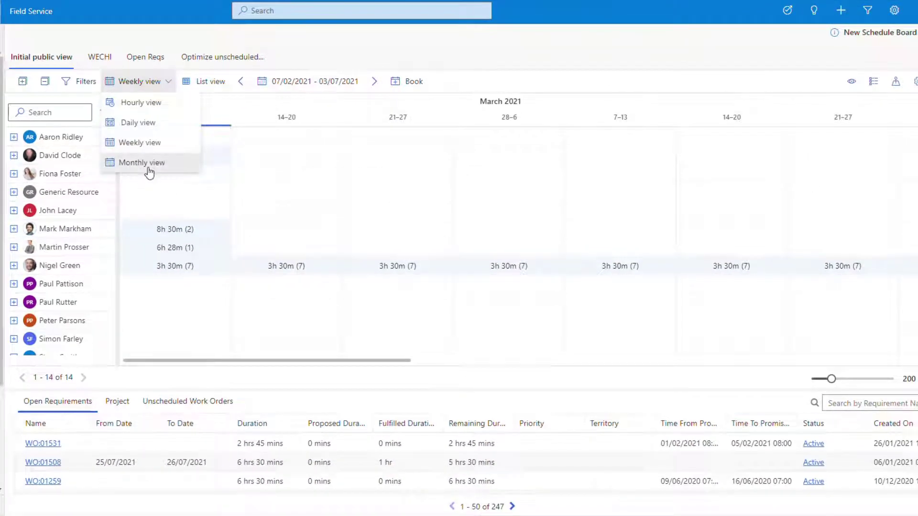
left_click(141, 162)
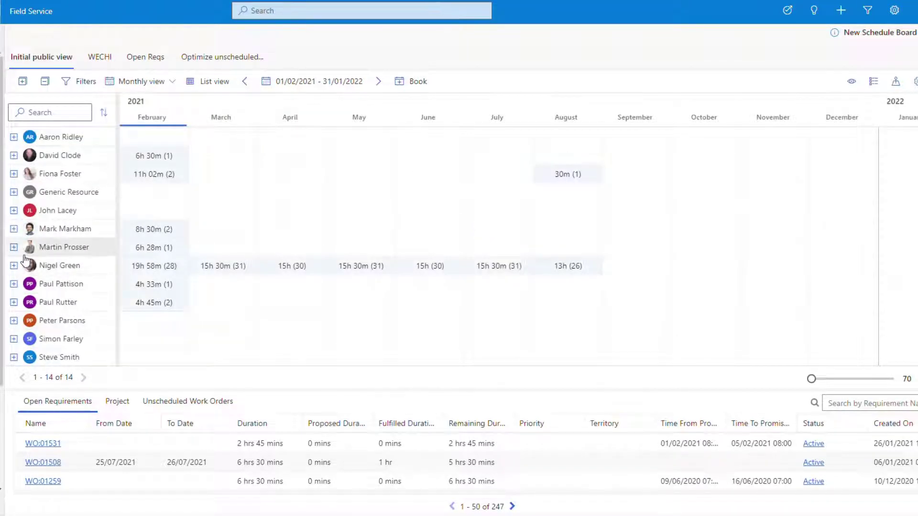
left_click(14, 174)
left_click(14, 178)
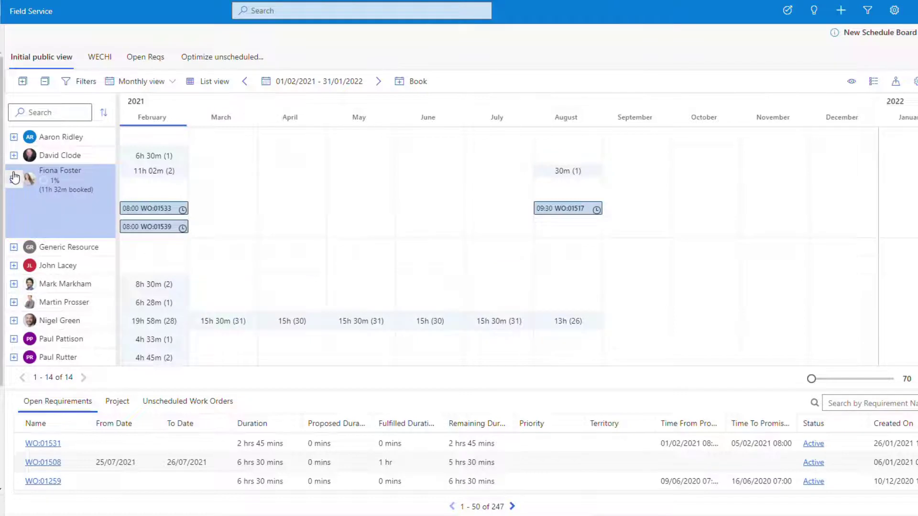
left_click(14, 180)
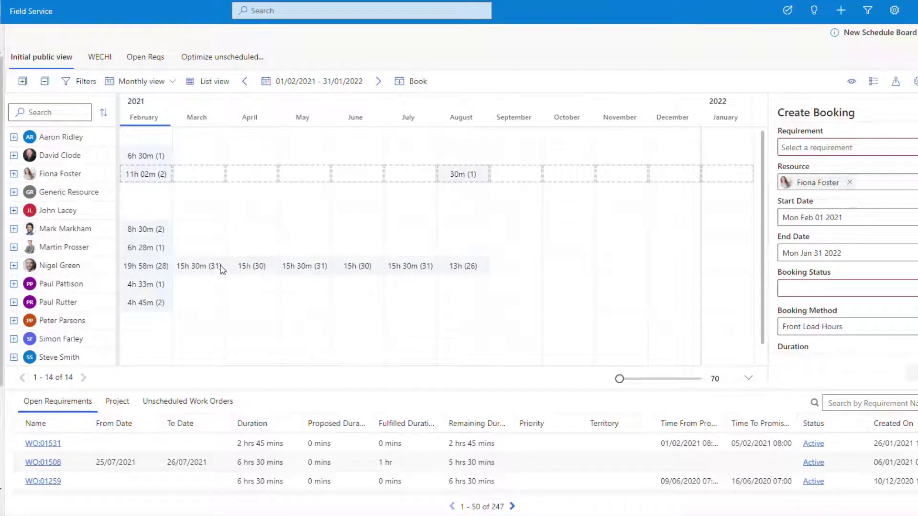
left_click(14, 266)
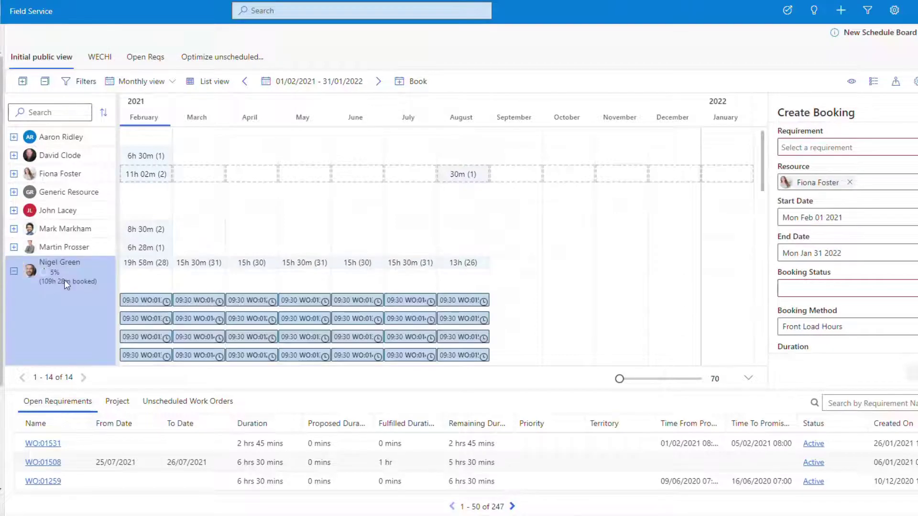
scroll(211, 308, "down", 3)
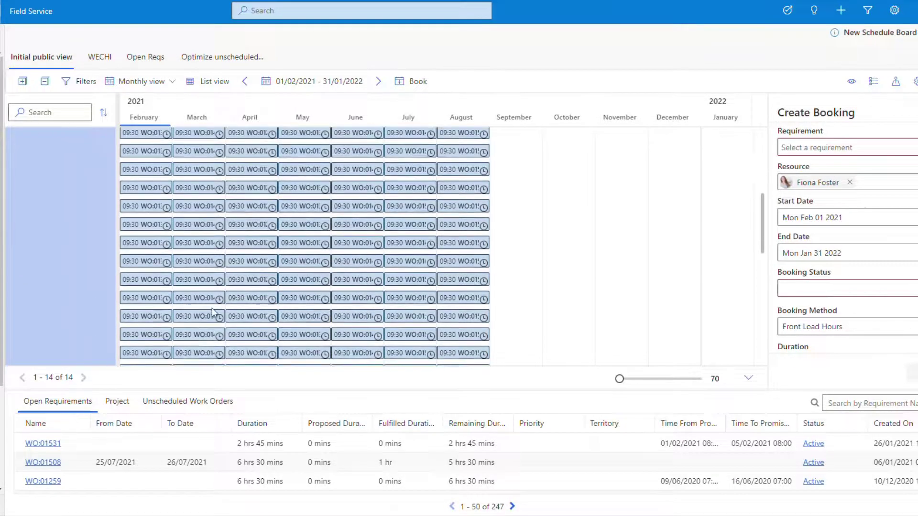
mouse_move(150, 191)
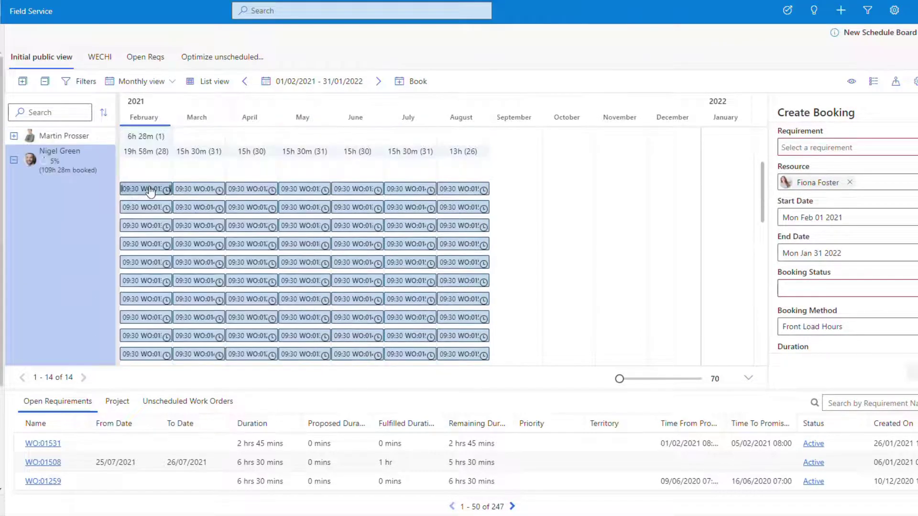
left_click(14, 160)
scroll(208, 335, "up", 1)
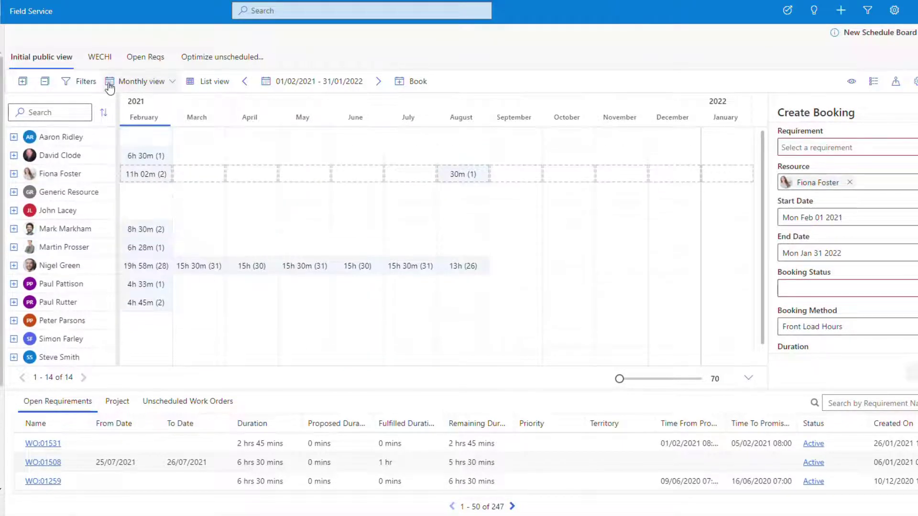
left_click(894, 110)
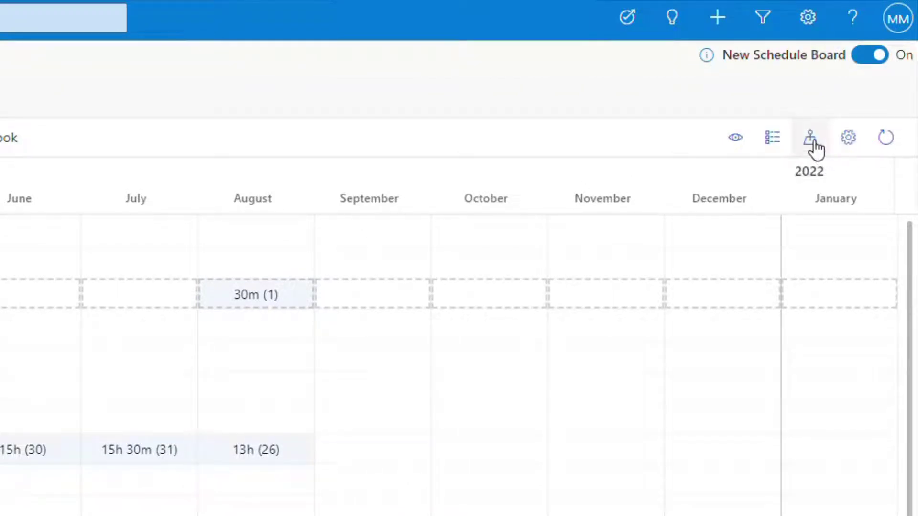
Show the resources map for the next day, 11/02/2021, zoomed out around New Town Row
left_click(813, 144)
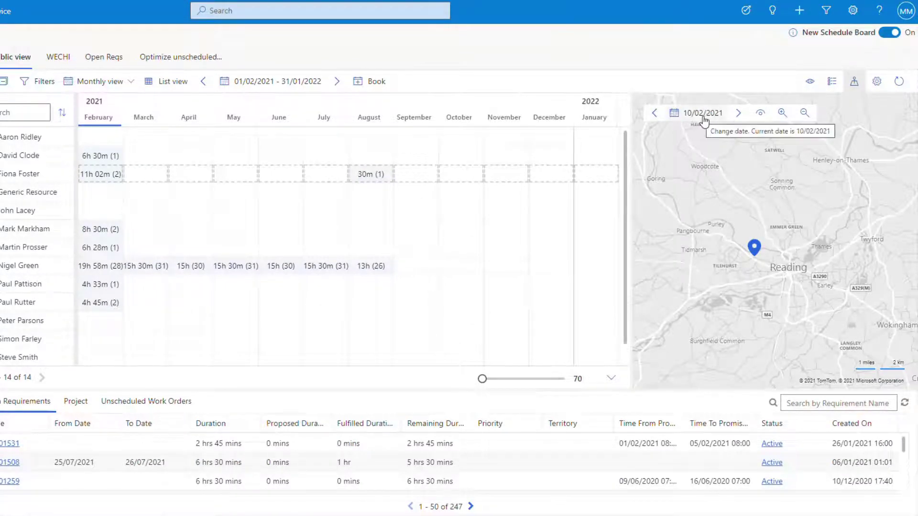
left_click(743, 120)
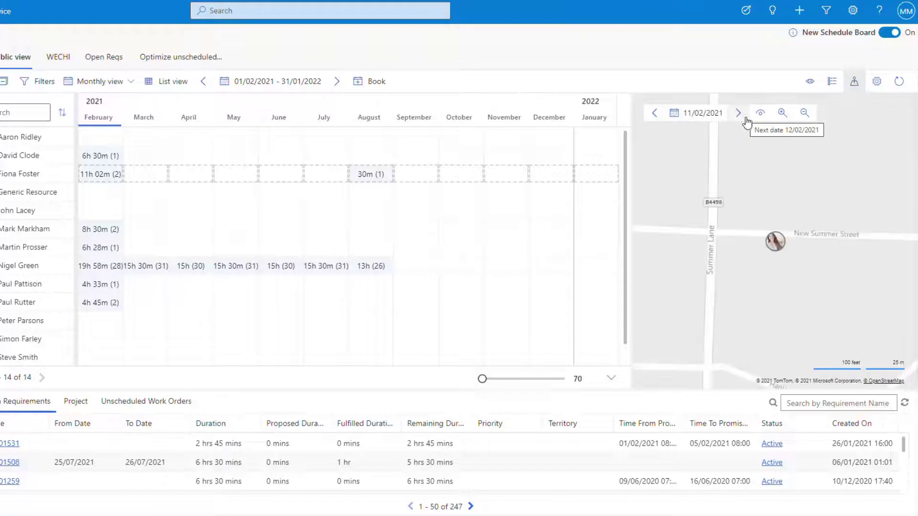
left_click(807, 117)
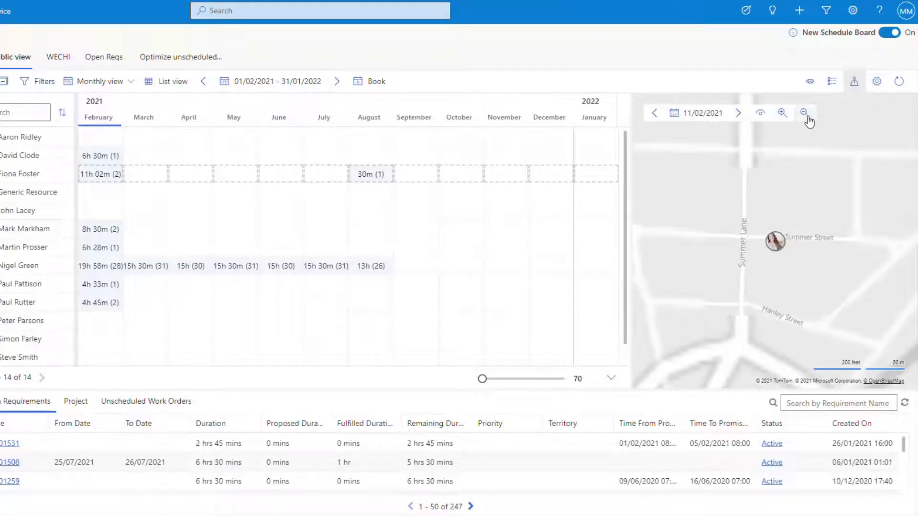
left_click(807, 117)
left_click(807, 117)
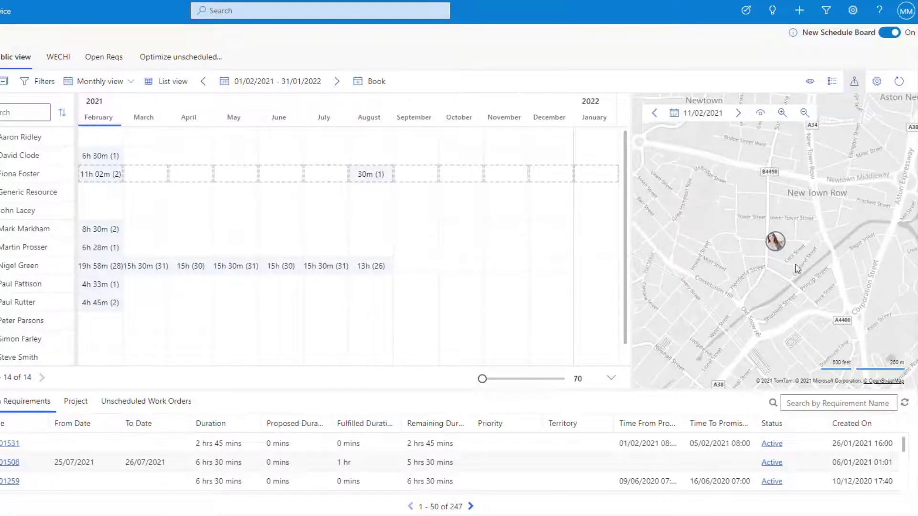
left_click_drag(803, 311, 630, 235)
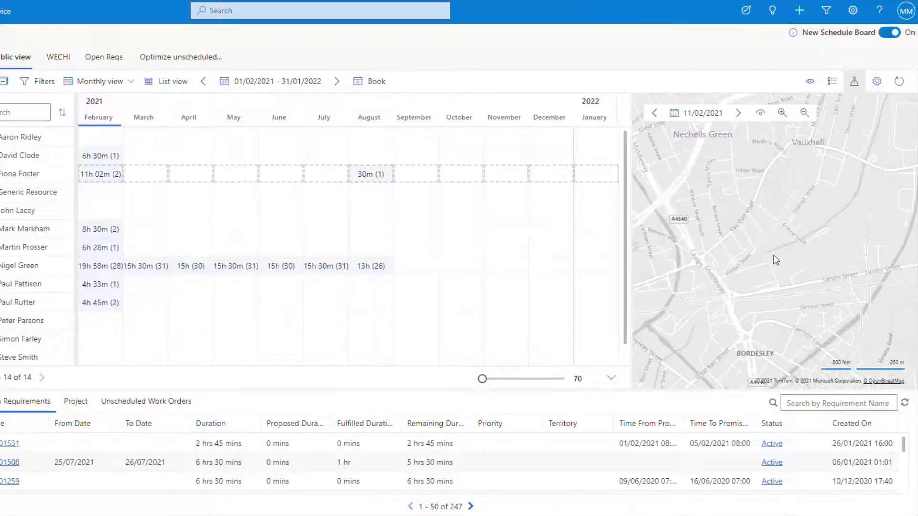
left_click_drag(776, 259, 856, 290)
left_click_drag(730, 190, 805, 229)
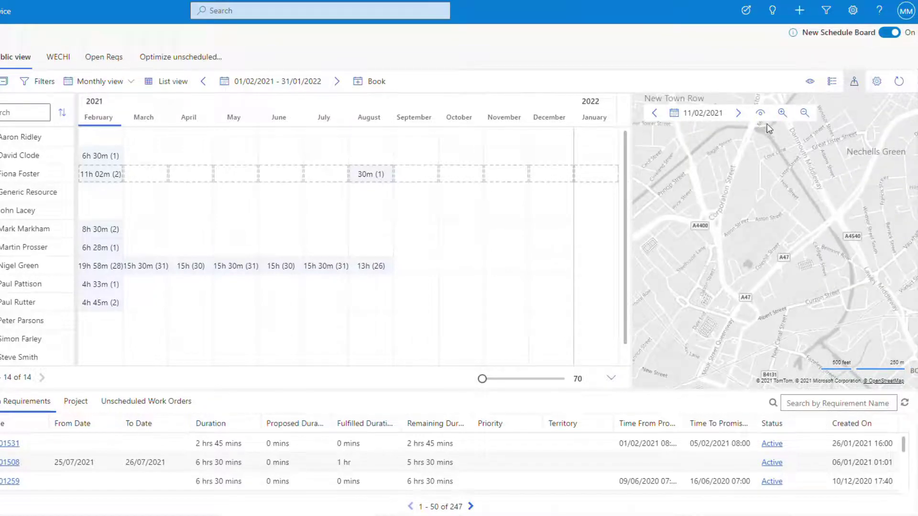
left_click_drag(730, 261, 845, 287)
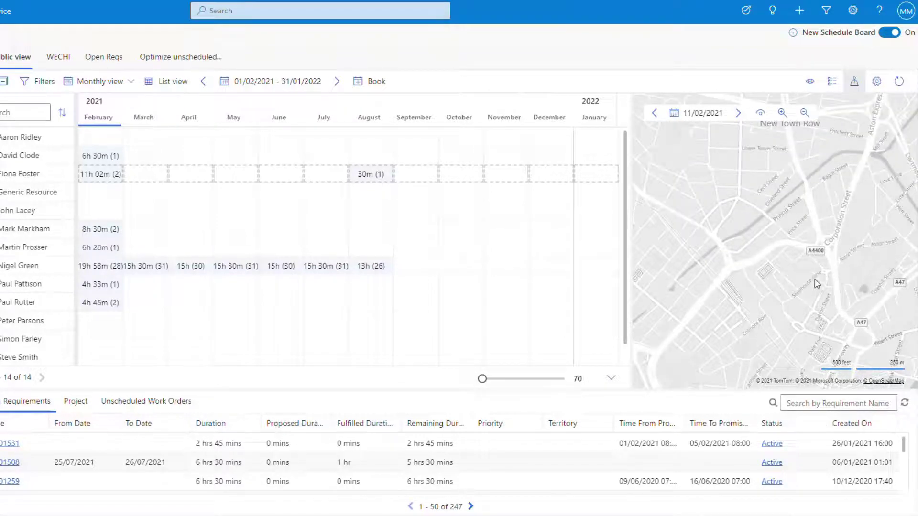
Turn on the map's Traffic layer and pan toward Nechells Green and the A38(M)
left_click(761, 115)
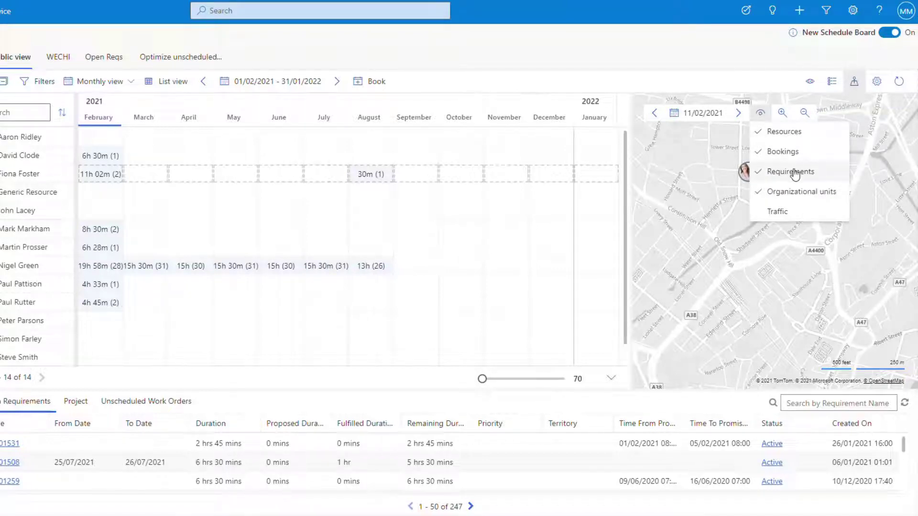
left_click(782, 216)
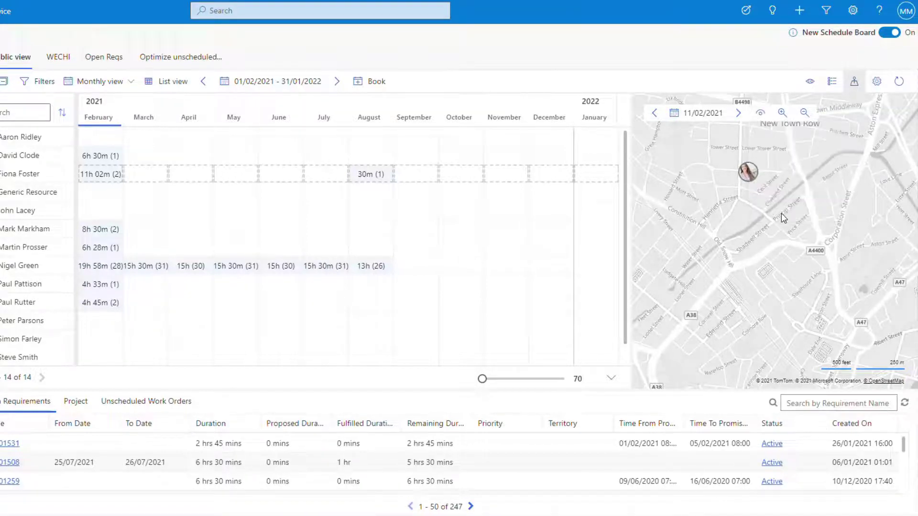
left_click_drag(791, 296, 666, 385)
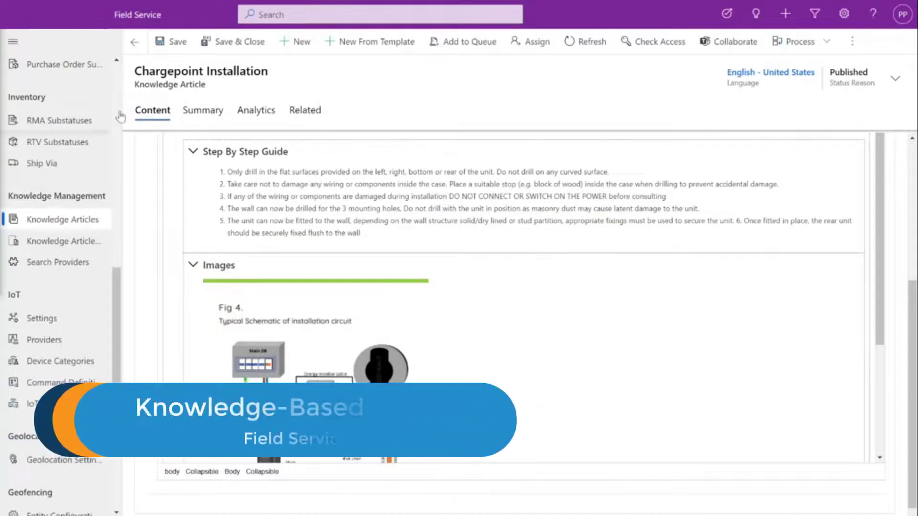
Scroll through the Chargepoint Installation knowledge article's content
scroll(436, 224, "up", 5)
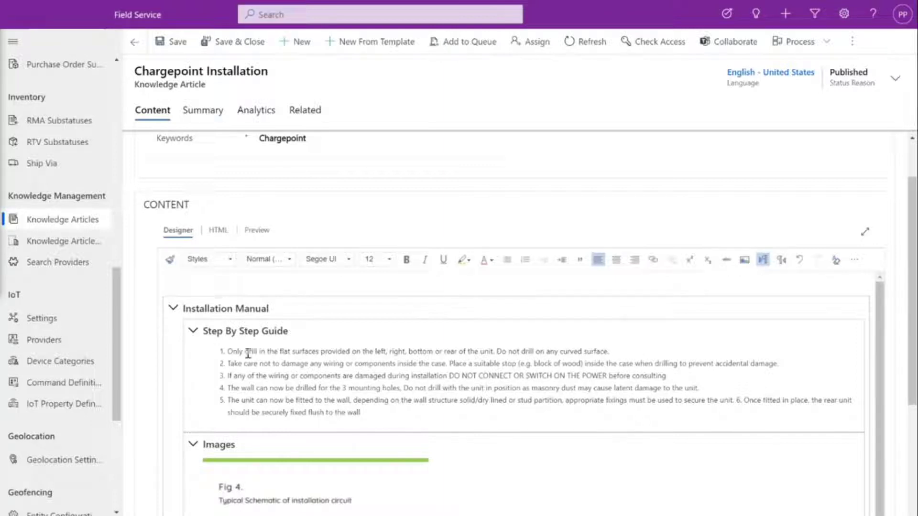
scroll(328, 371, "down", 4)
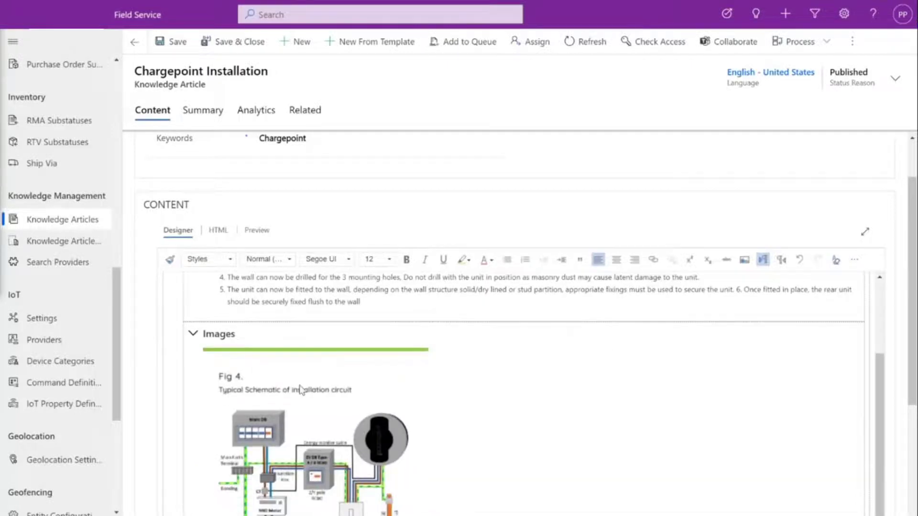
scroll(616, 463, "down", 4)
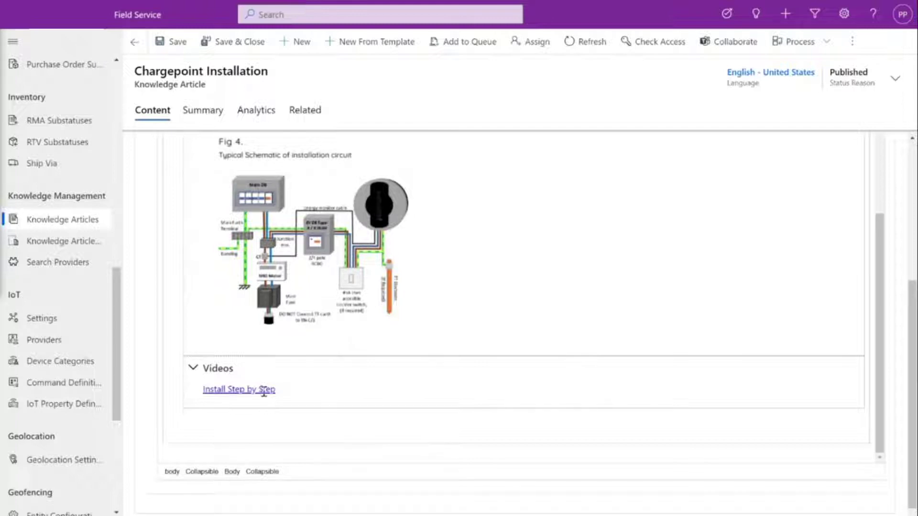
scroll(266, 390, "up", 4)
scroll(315, 306, "up", 5)
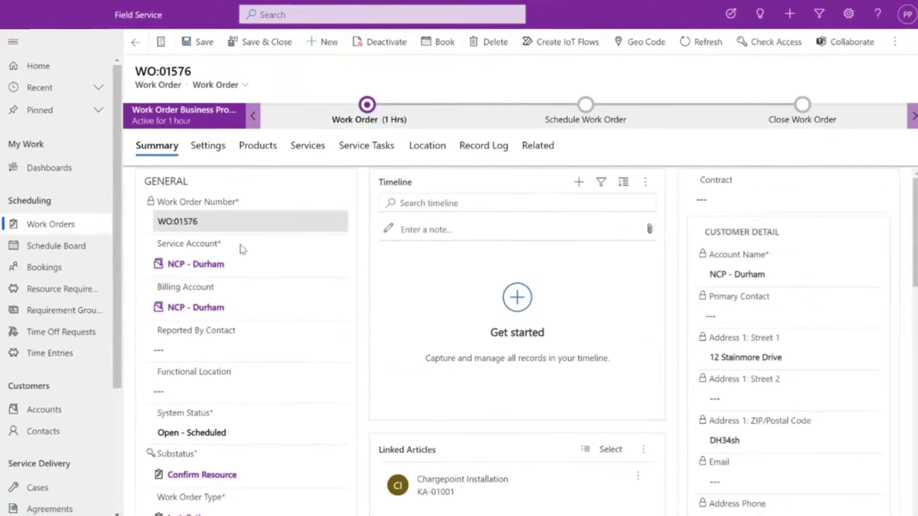
Scroll WO:01576's Summary to review the Primary Incident, Sales Tax and Bookings sections
scroll(244, 260, "down", 3)
scroll(246, 260, "down", 8)
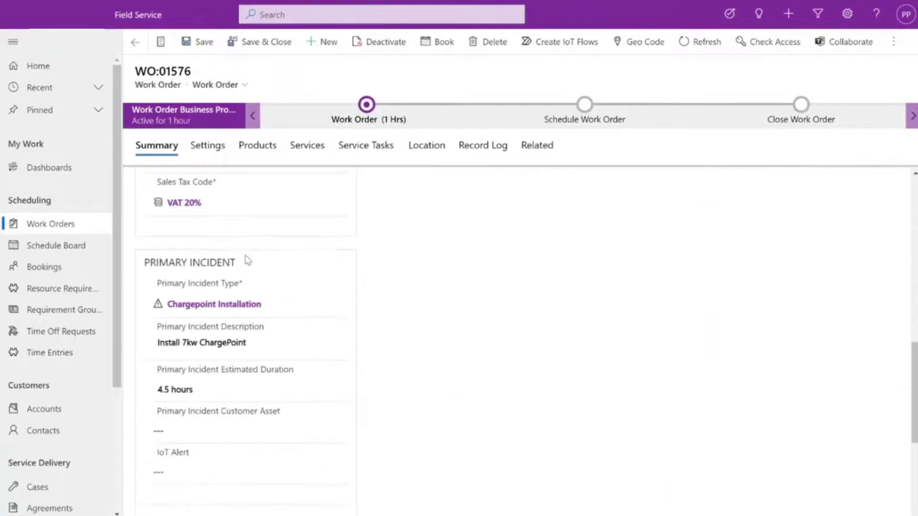
scroll(222, 297, "up", 4)
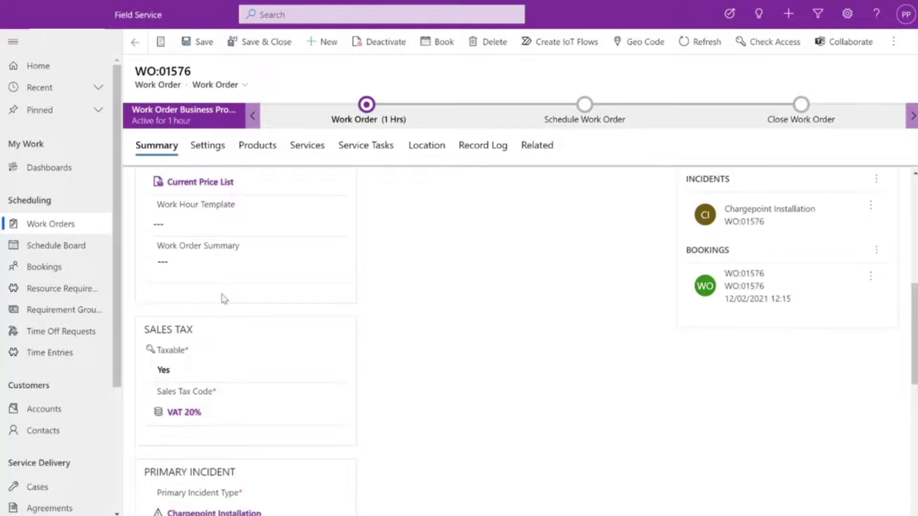
scroll(224, 297, "up", 5)
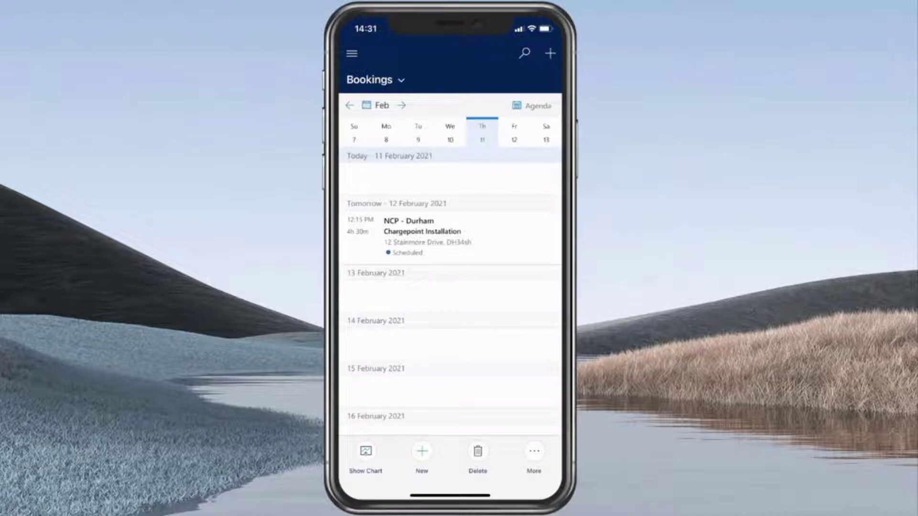
Open the NCP - Durham Chargepoint Installation booking and view its Customer and Service tabs
left_click(422, 232)
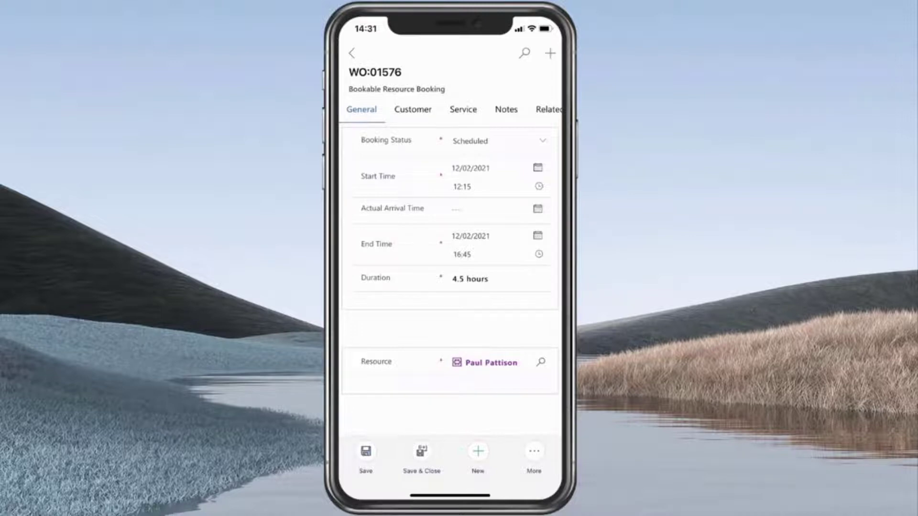
left_click(413, 110)
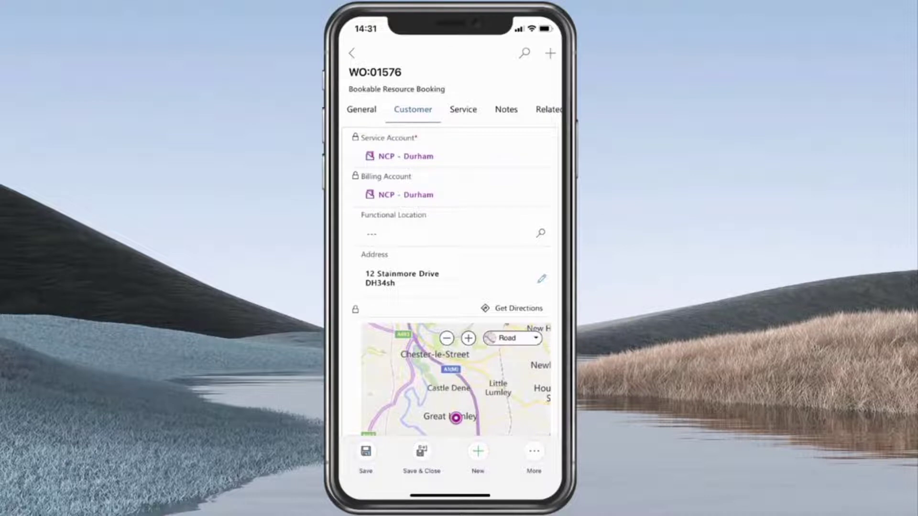
left_click(463, 109)
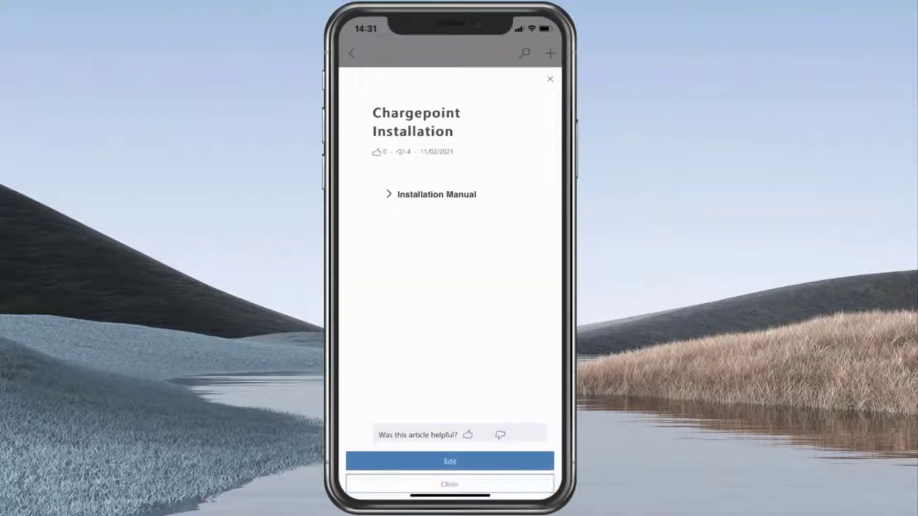
Expand the Installation Manual's Step By Step Guide, Images and Videos sections, then close the article
left_click(437, 194)
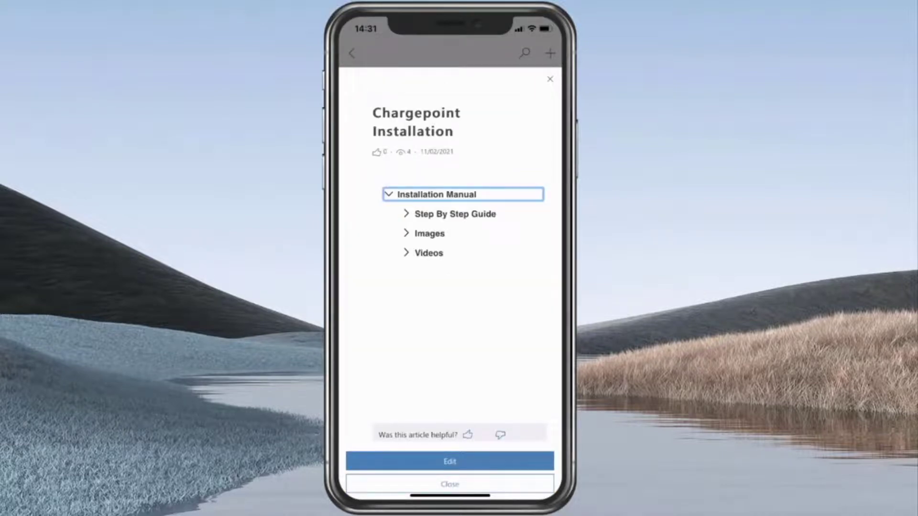
left_click(455, 214)
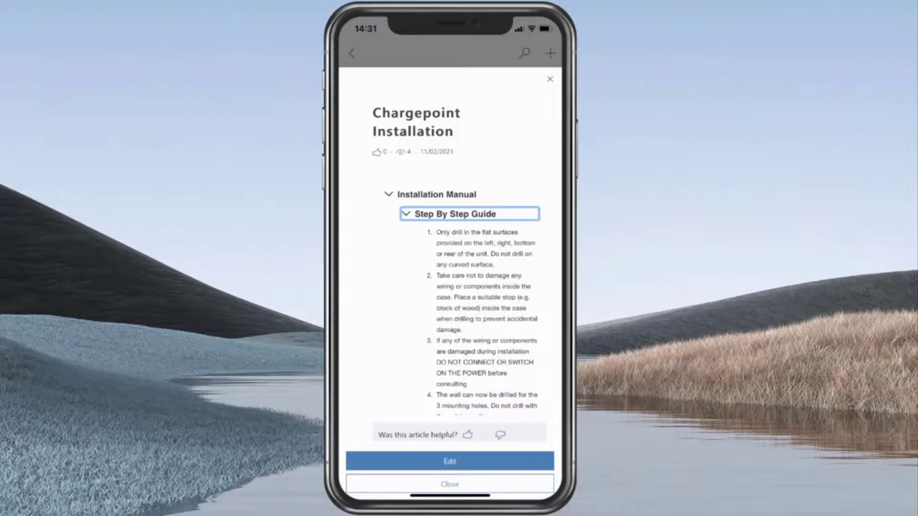
key("Return")
left_click(429, 233)
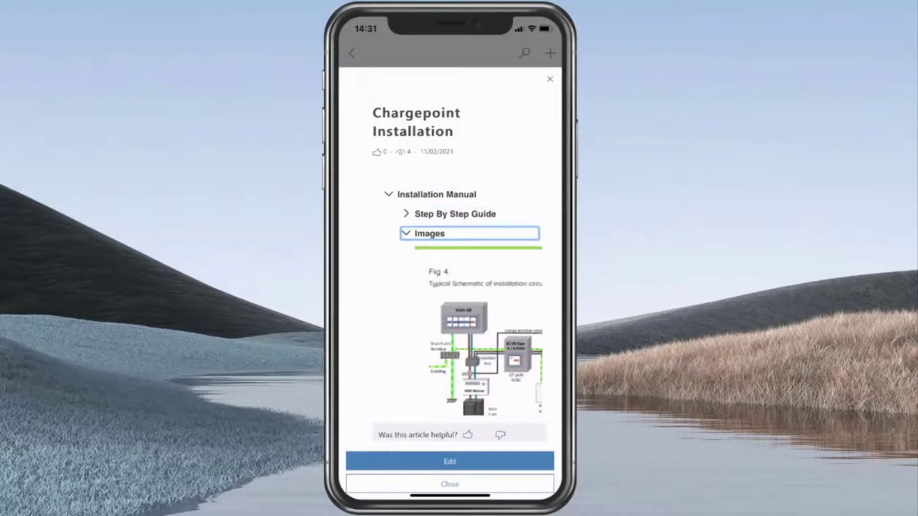
left_click(429, 234)
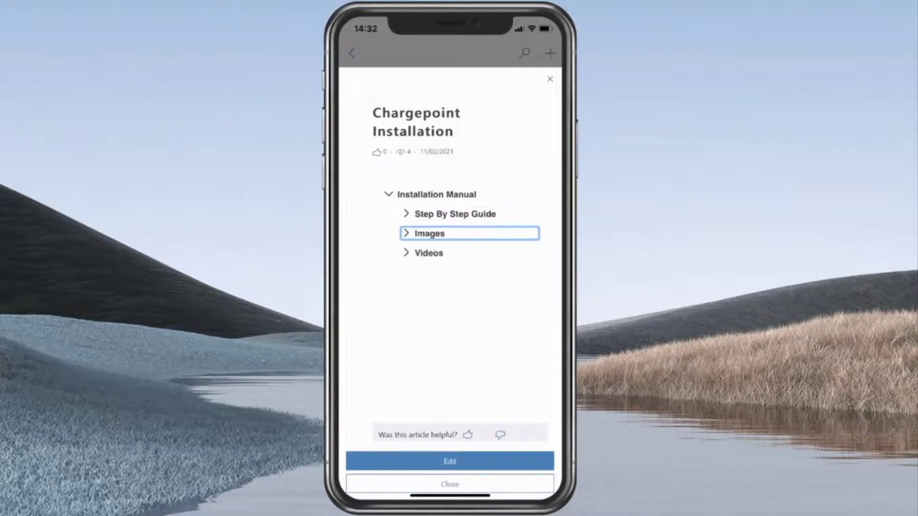
left_click(429, 253)
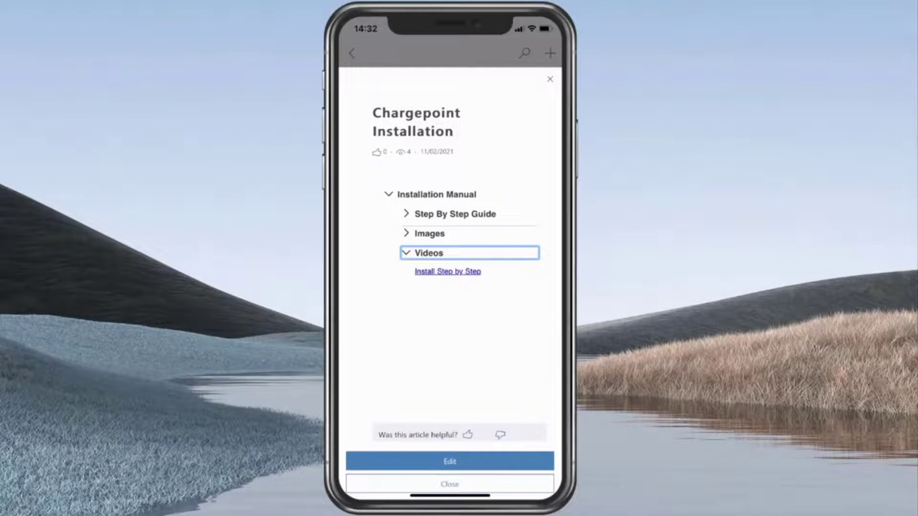
left_click(550, 79)
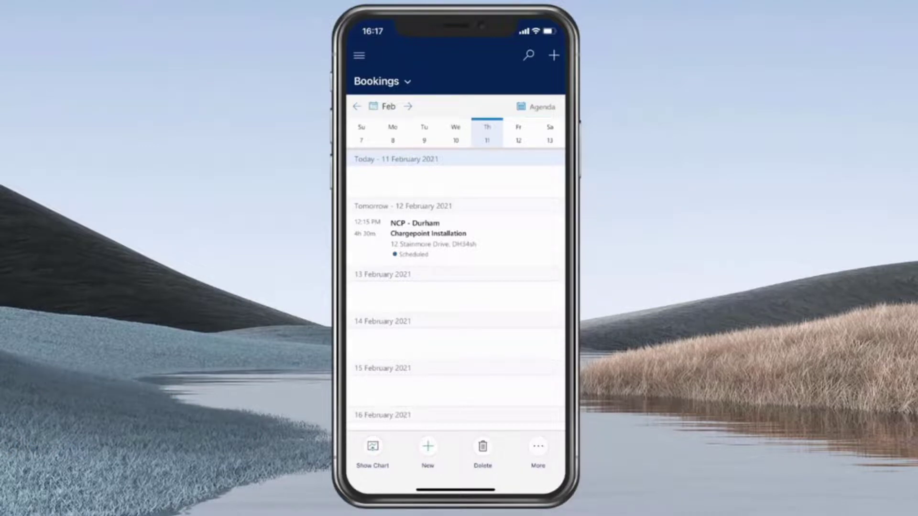
Open the WO:01576 booking and mark its Sign Off and Install Unit service tasks complete
scroll(455, 287, "down", 1)
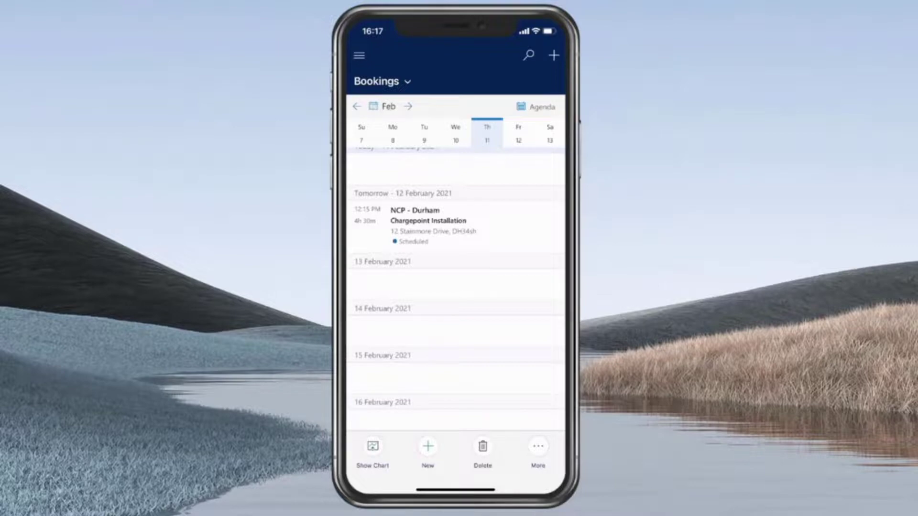
scroll(456, 287, "up", 1)
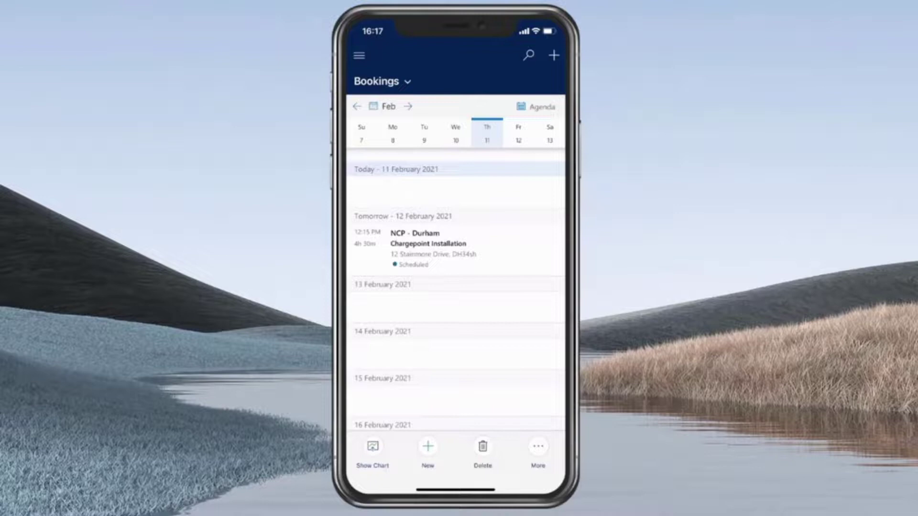
left_click(428, 244)
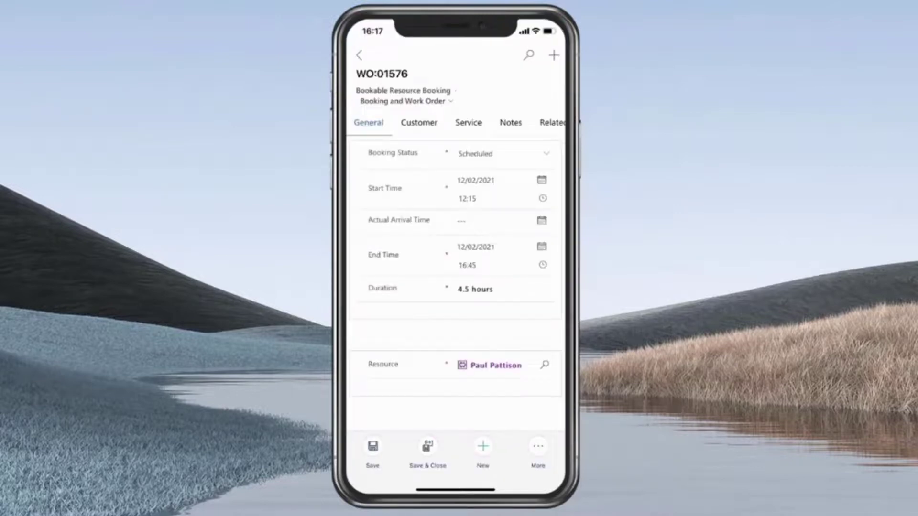
left_click(468, 122)
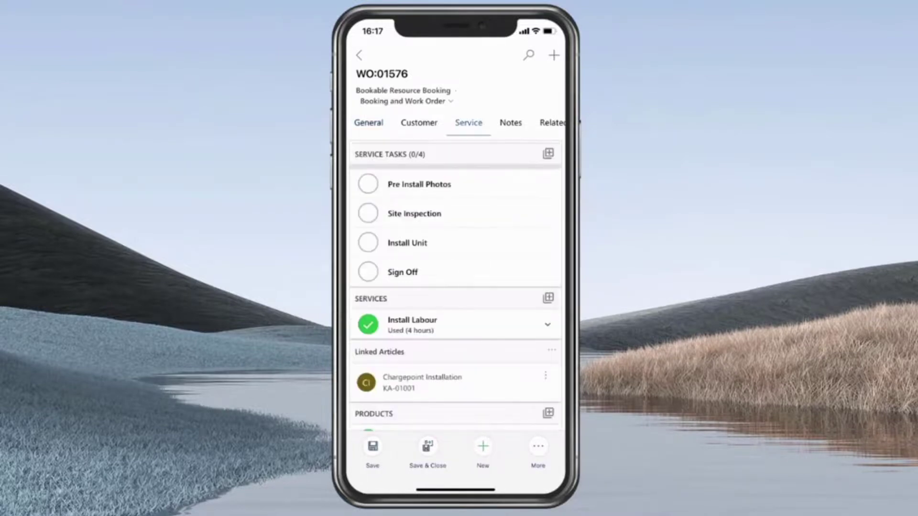
left_click(368, 272)
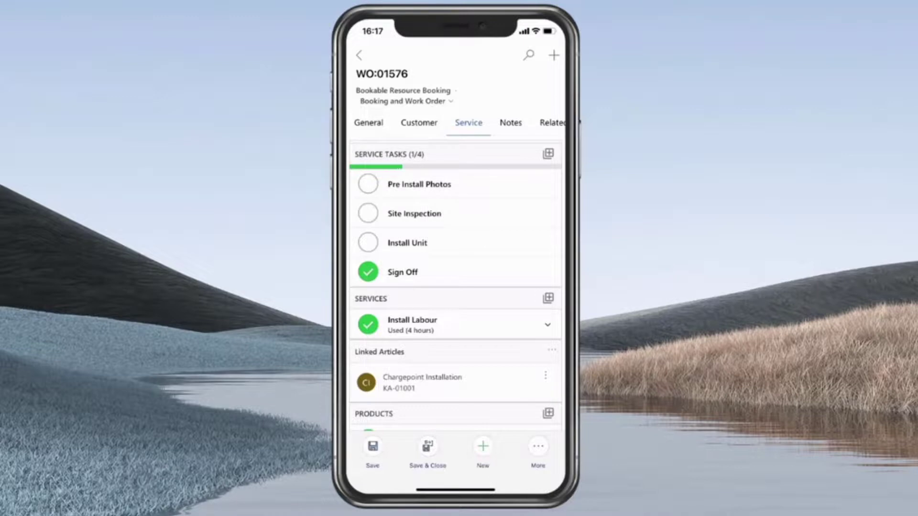
left_click(367, 243)
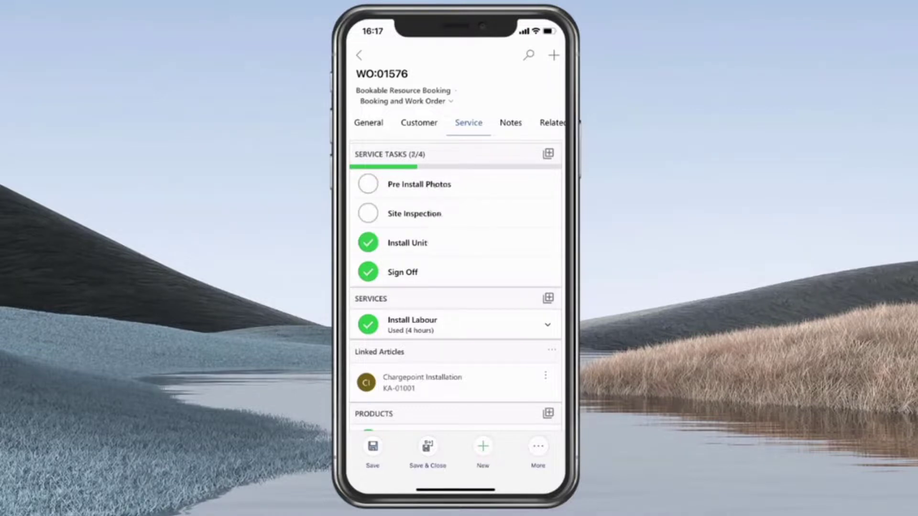
Review the booking's Notes and Customer details, then generate its service report from More
scroll(455, 241, "down", 5)
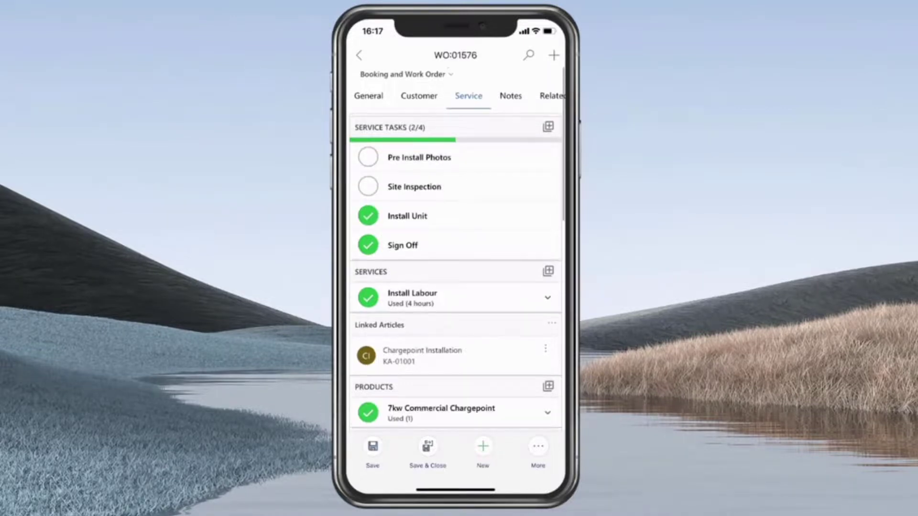
scroll(455, 241, "up", 5)
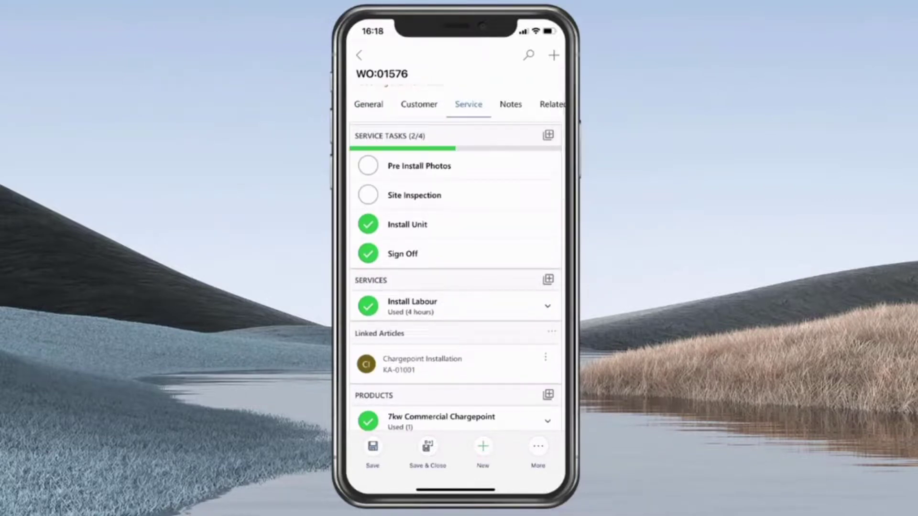
left_click(511, 104)
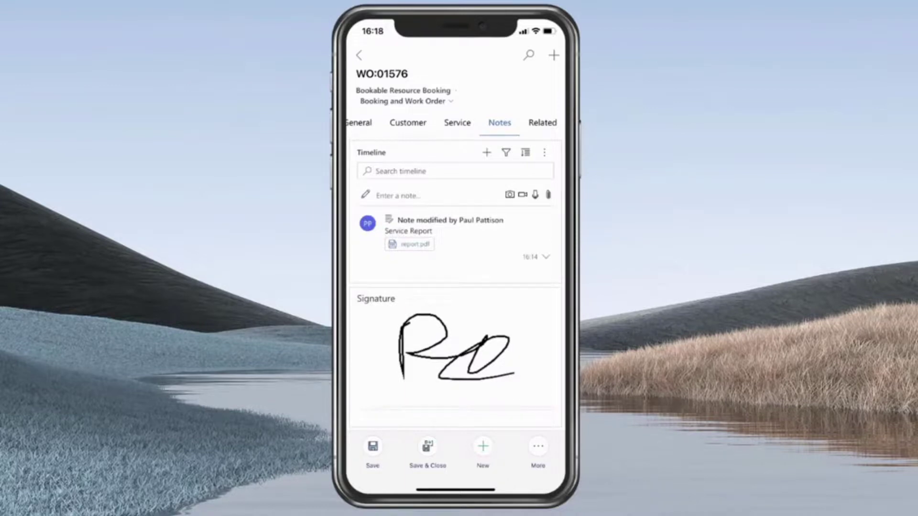
left_click(407, 123)
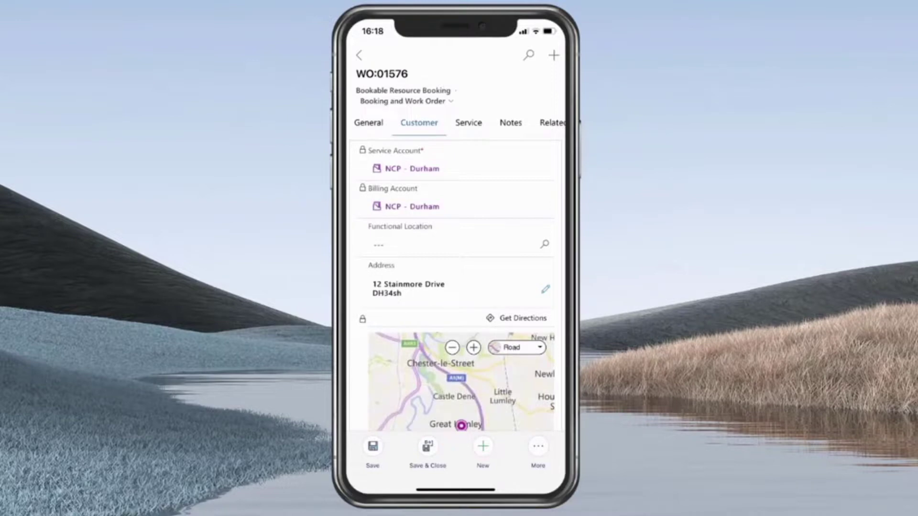
left_click(537, 452)
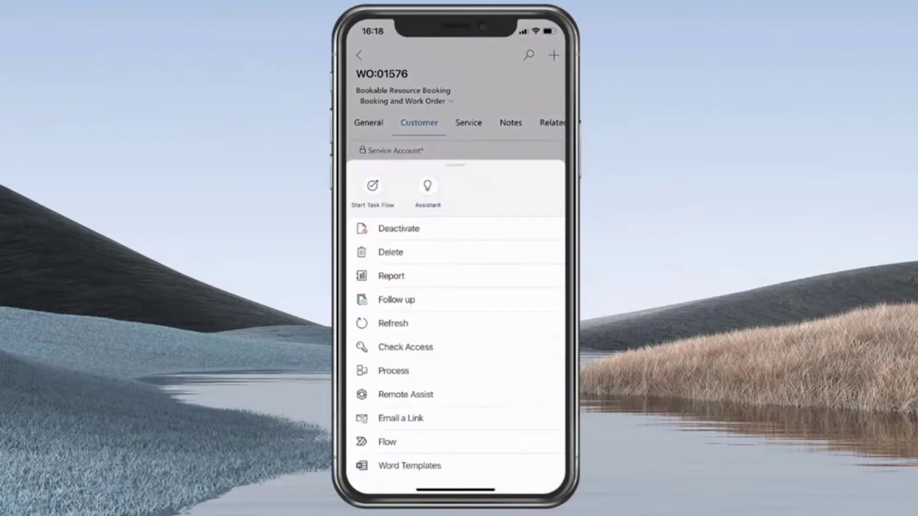
left_click(397, 274)
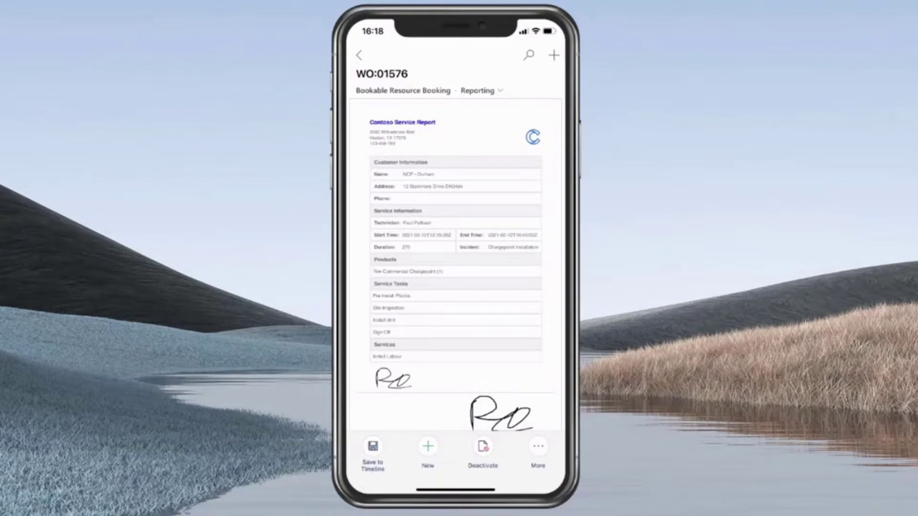
scroll(455, 249, "down", 3)
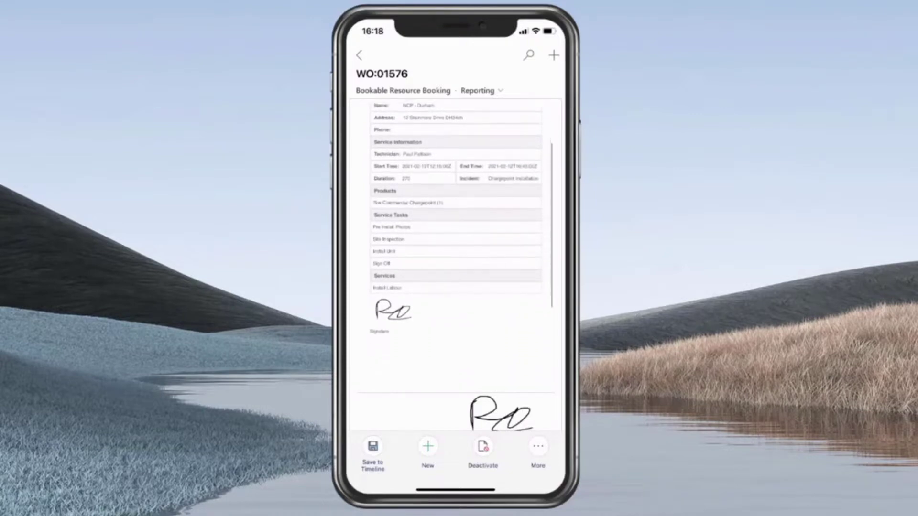
scroll(456, 218, "down", 1)
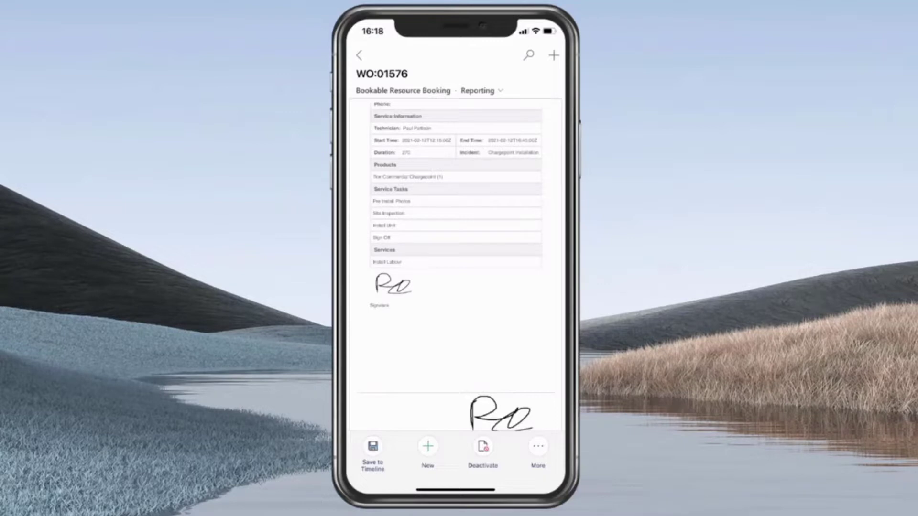
scroll(456, 218, "down", 1)
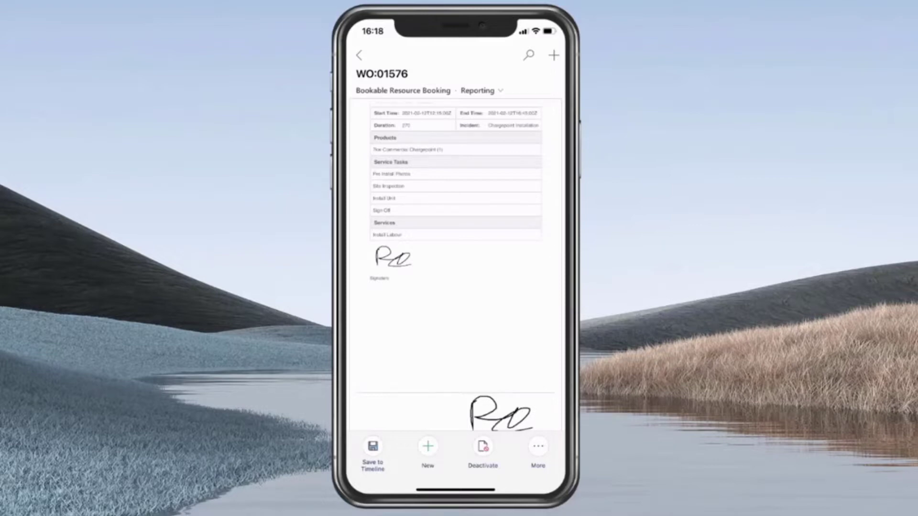
scroll(455, 218, "up", 2)
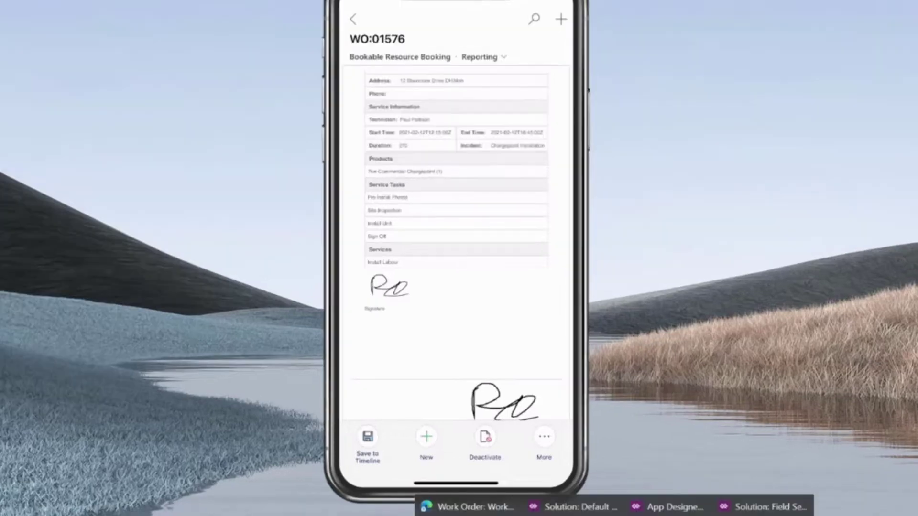
Bring up the WO:01576 desktop booking and reveal its timeline's Service Report note with report.pdf
left_click(468, 509)
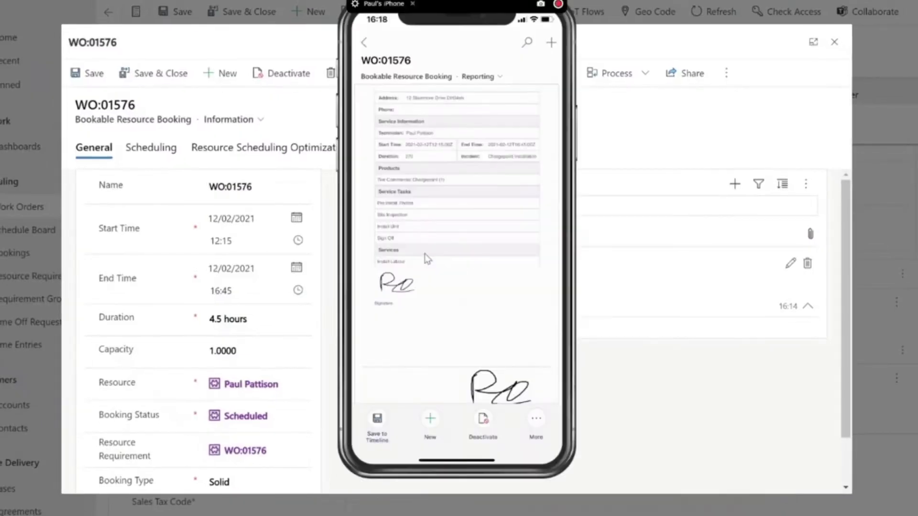
left_click_drag(510, 13, 0, 53)
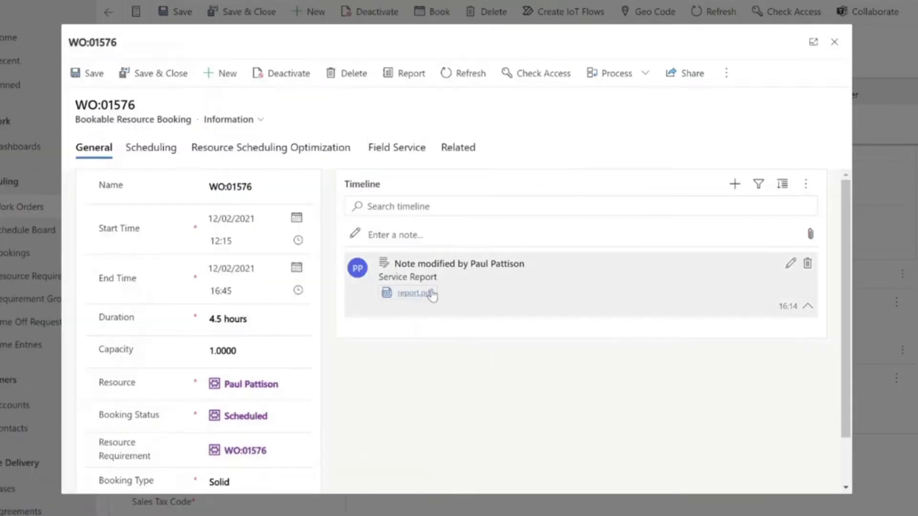